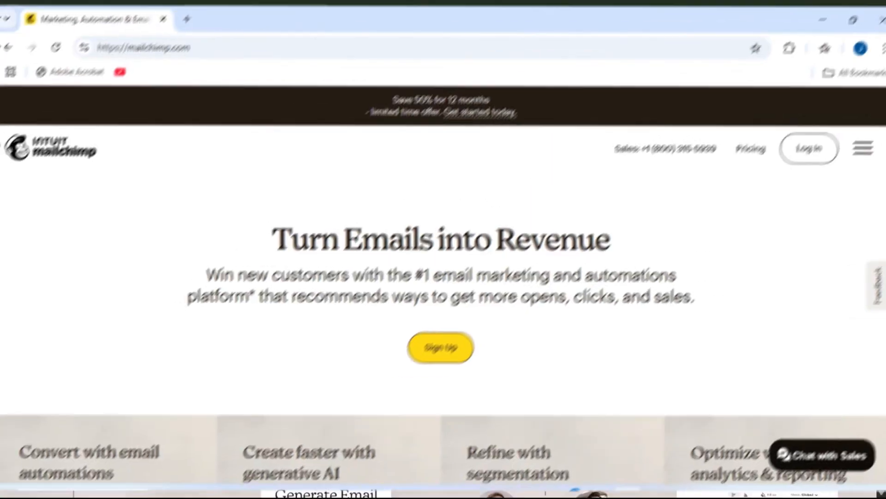
# Step: Examine the Mailchimp home page's feature overview and its best-in-class figures
pyautogui.scroll(-2, 444, 249)
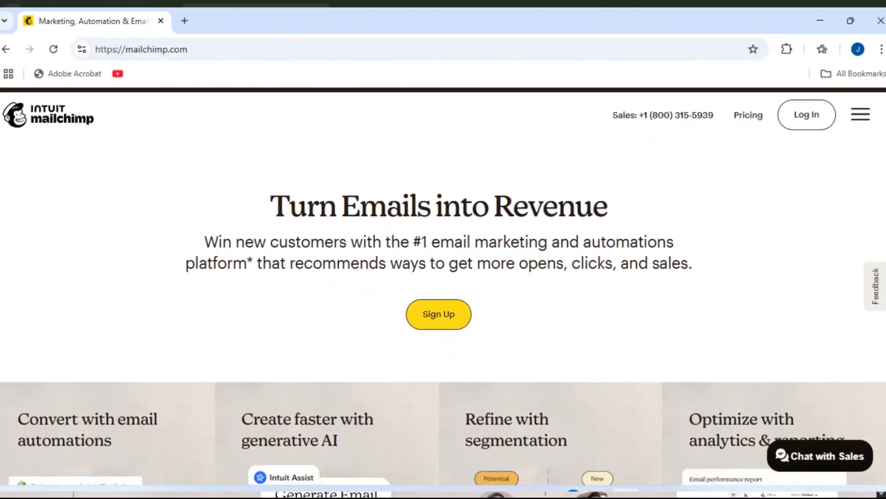
pyautogui.scroll(-1, 443, 287)
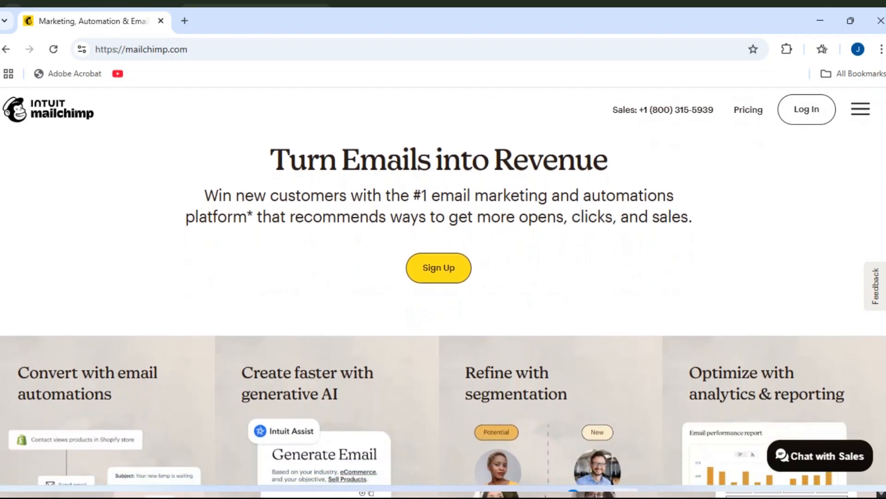
pyautogui.scroll(-1, 443, 286)
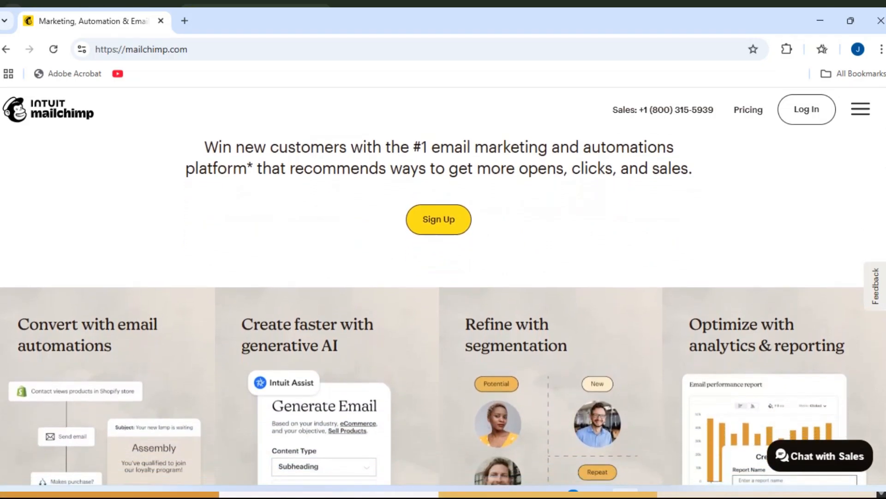
pyautogui.scroll(-1, 443, 287)
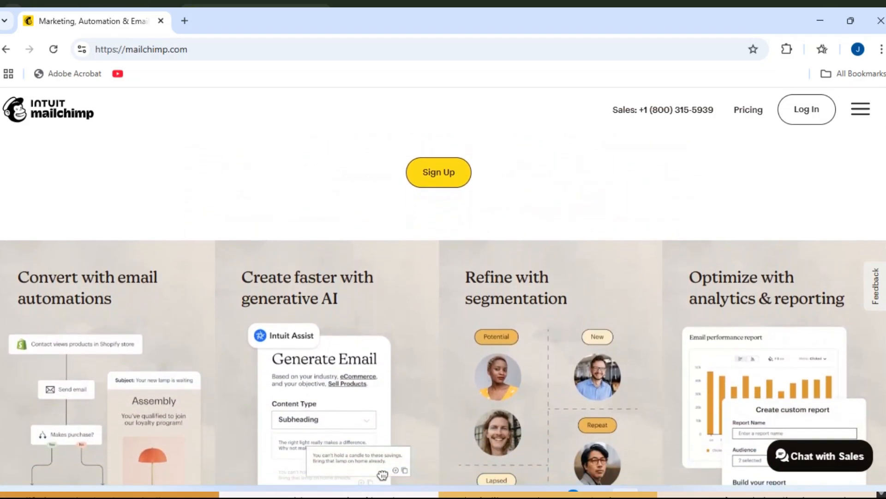
pyautogui.scroll(-1, 443, 287)
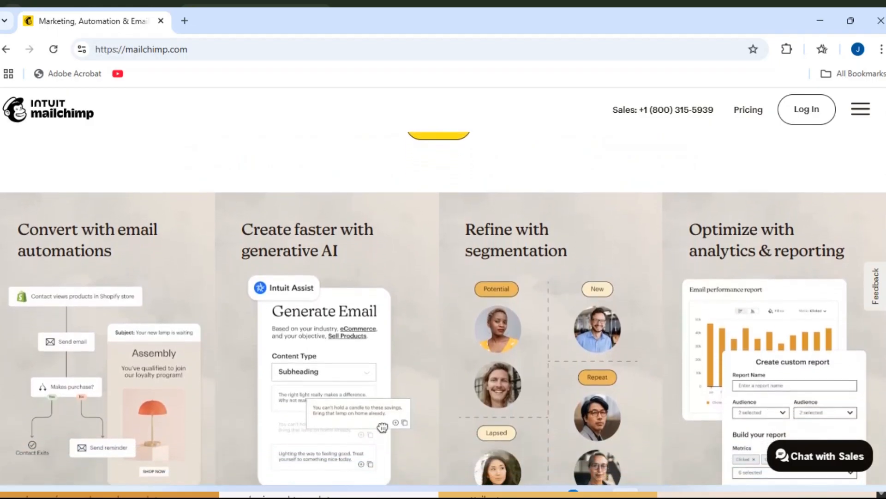
pyautogui.scroll(-1, 443, 286)
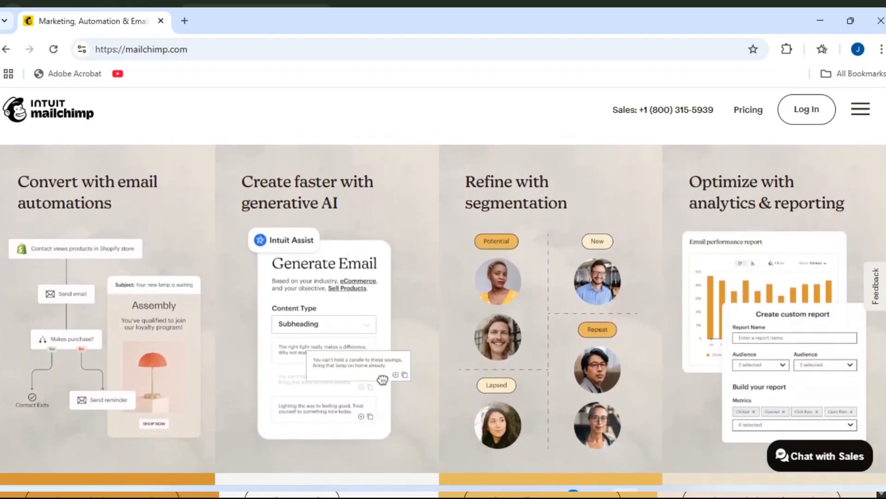
pyautogui.scroll(-1, 443, 286)
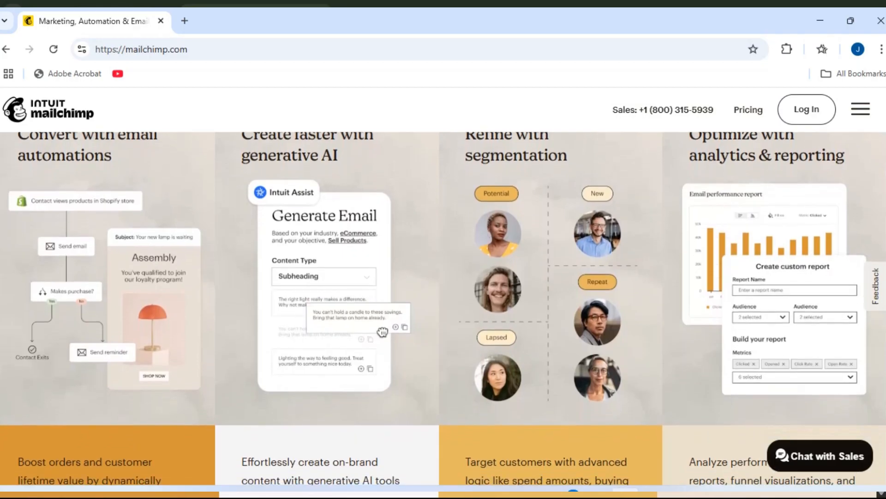
pyautogui.scroll(-1, 443, 287)
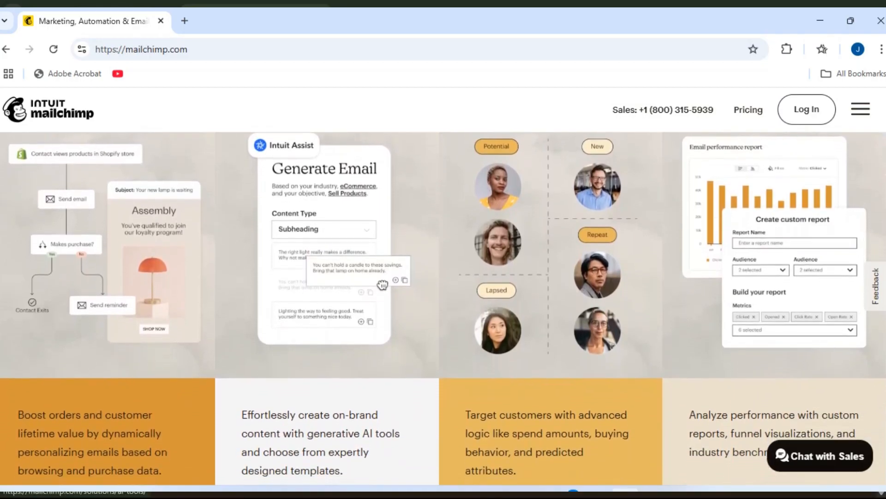
pyautogui.scroll(-1, 382, 285)
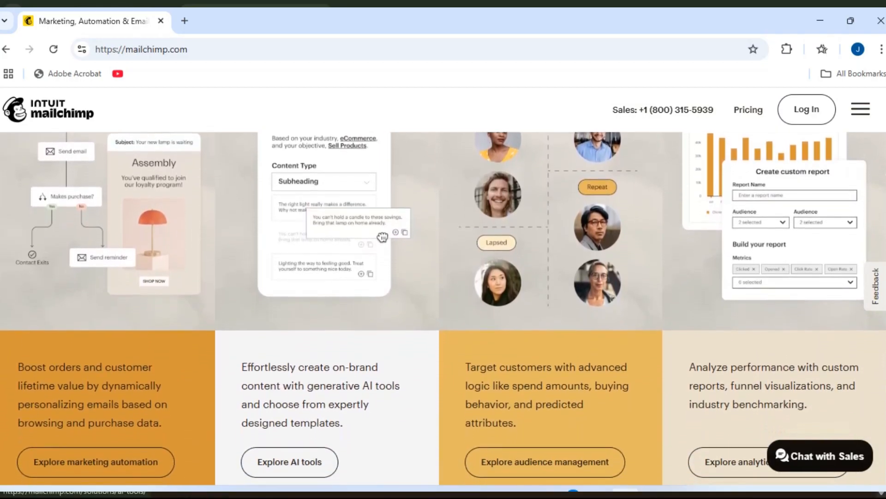
pyautogui.scroll(-1, 443, 286)
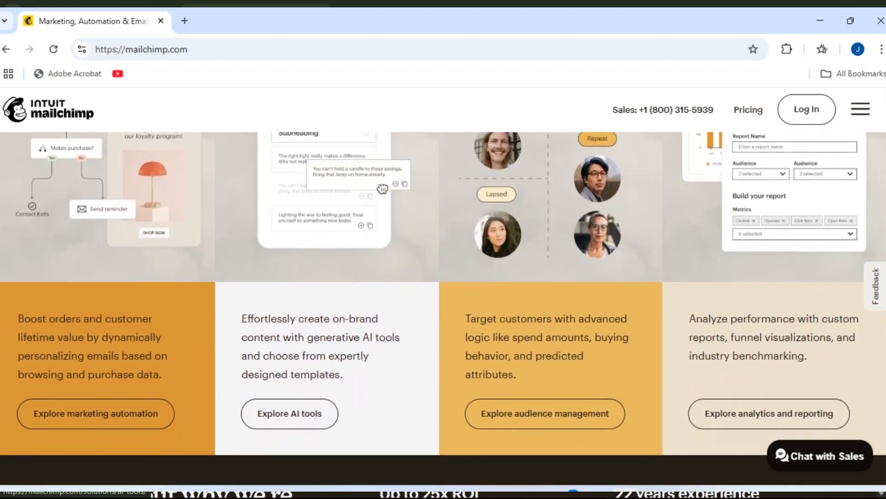
pyautogui.scroll(-1, 444, 286)
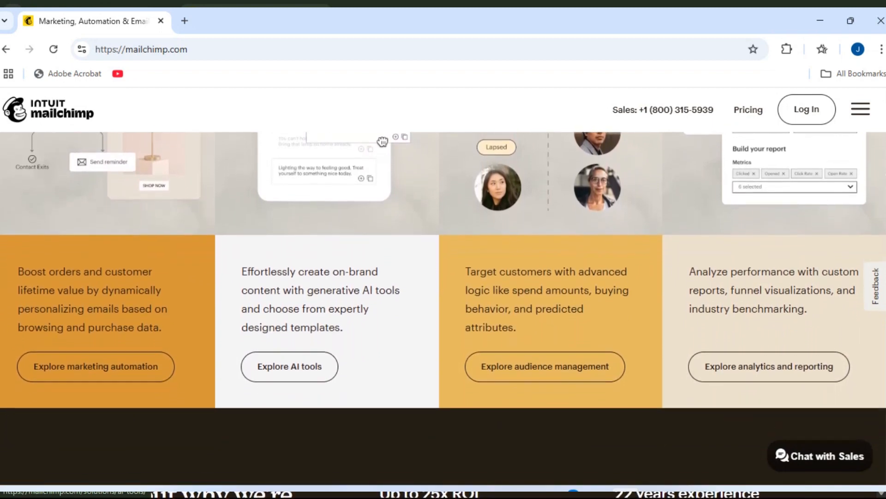
pyautogui.scroll(-1, 443, 286)
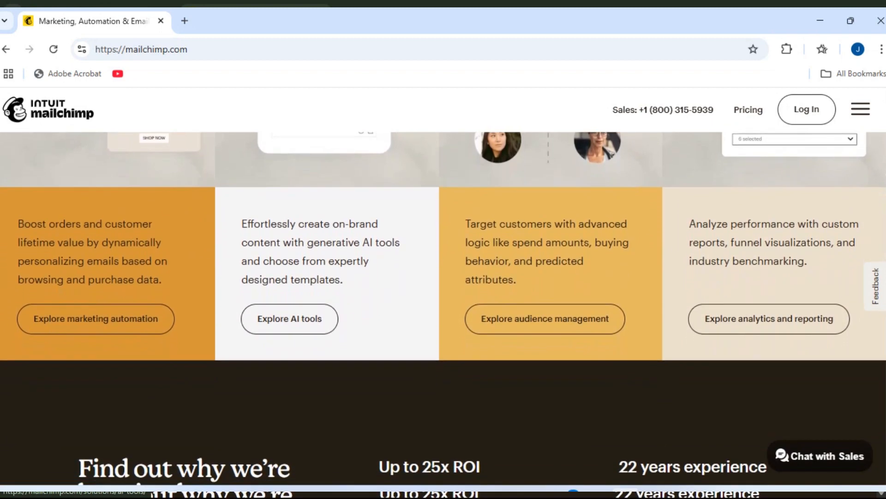
pyautogui.scroll(-1, 443, 287)
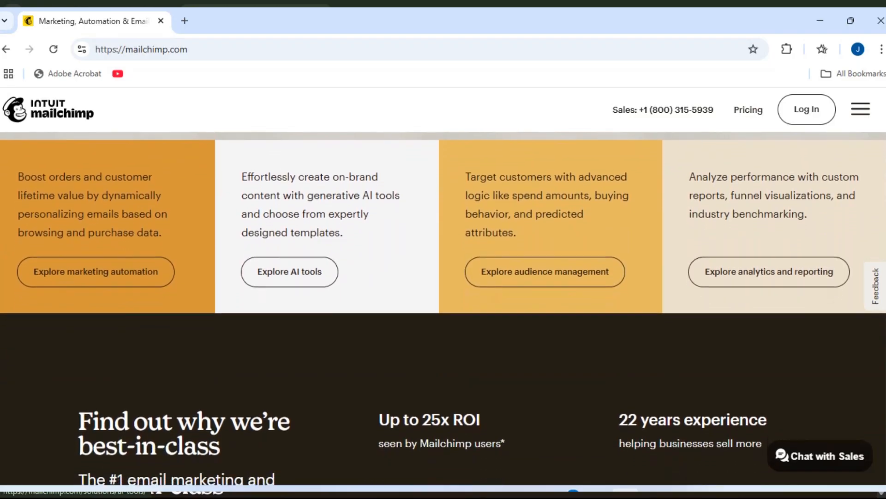
pyautogui.scroll(-1, 443, 286)
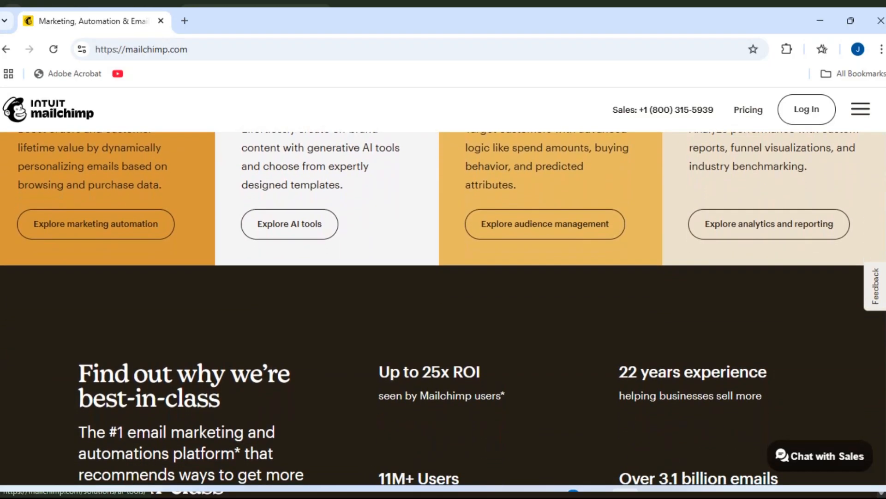
pyautogui.scroll(-1, 443, 287)
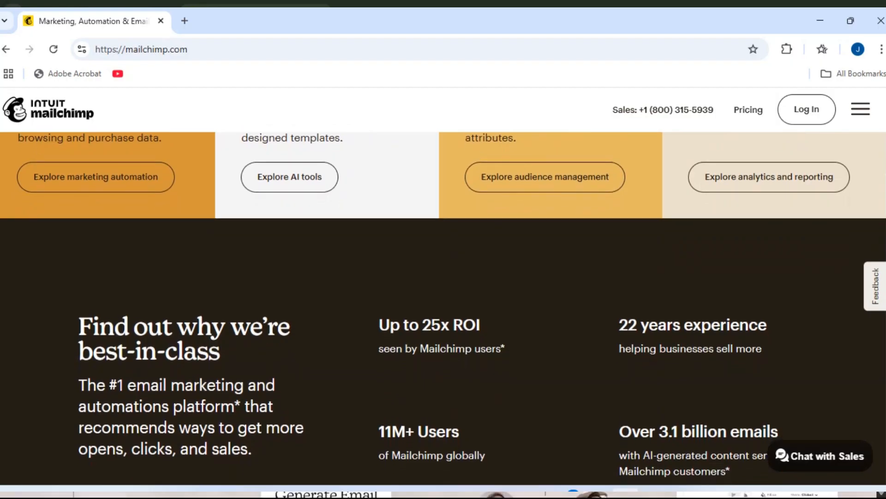
pyautogui.scroll(-1, 444, 287)
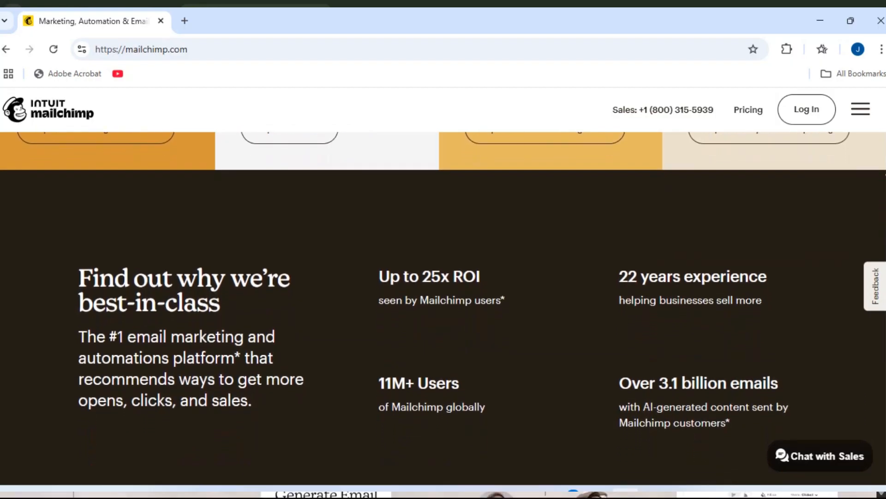
pyautogui.scroll(-1, 443, 287)
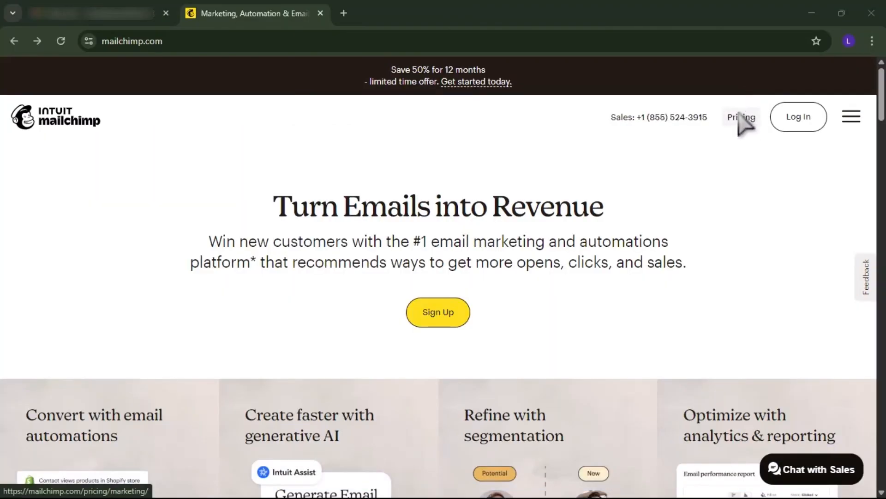
# Step: Compare the Websites pricing plans and sign up for the Free plan, opting out of marketing emails
pyautogui.click(741, 116)
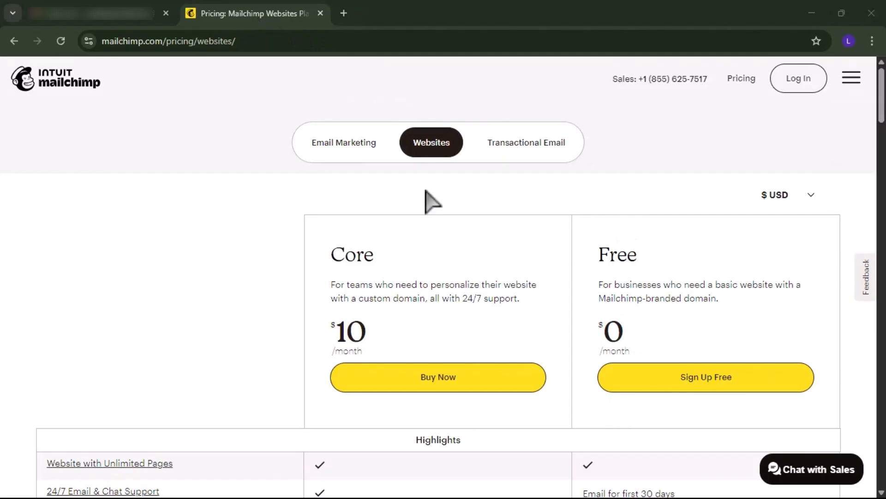
pyautogui.click(586, 259)
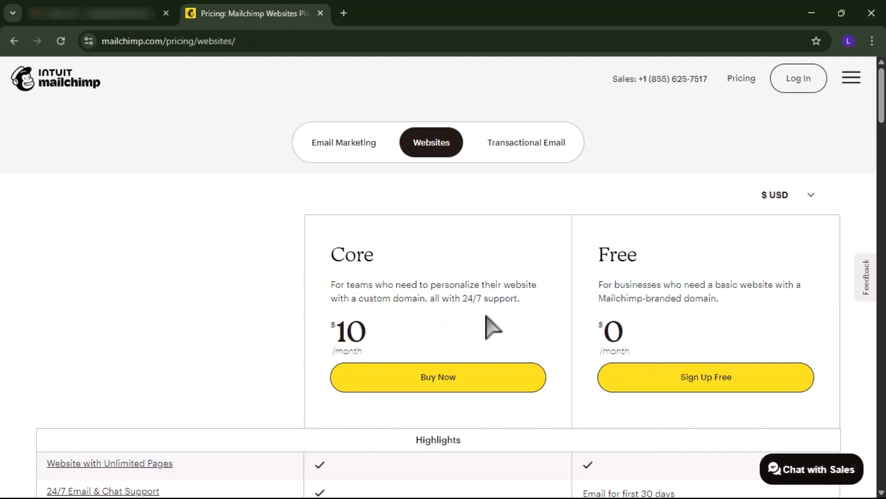
pyautogui.scroll(-5, 469, 297)
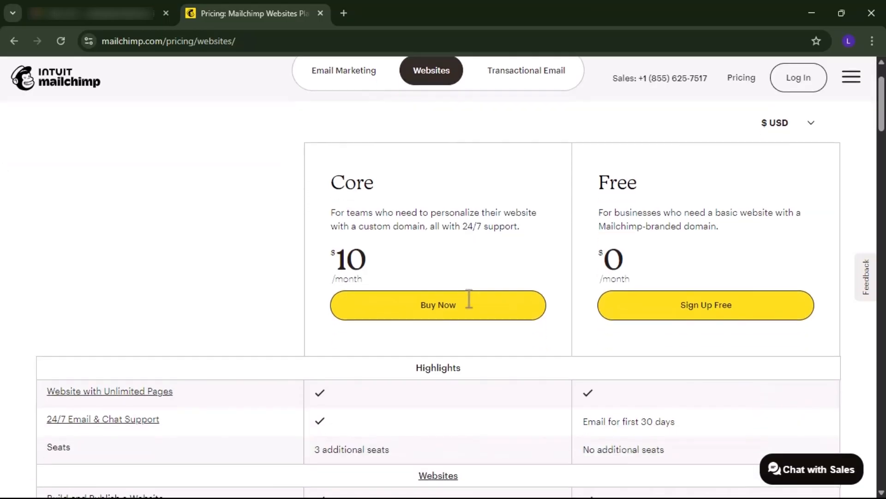
pyautogui.scroll(-5, 469, 297)
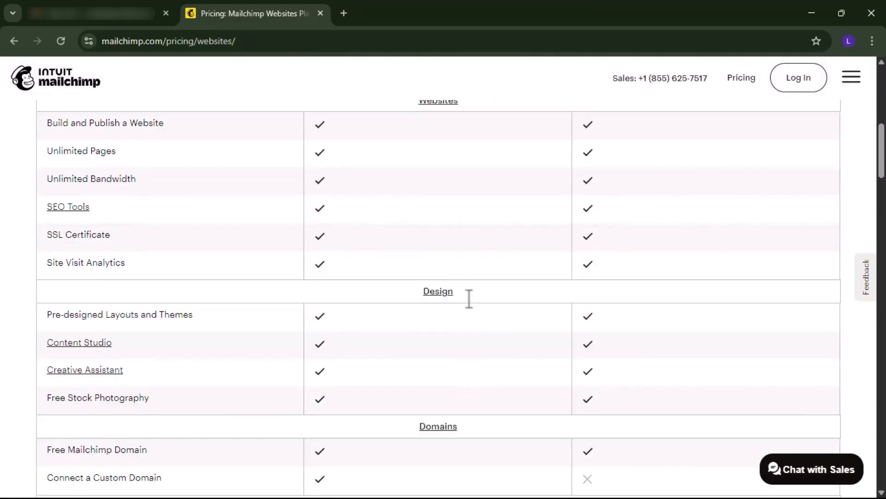
pyautogui.scroll(7, 266, 144)
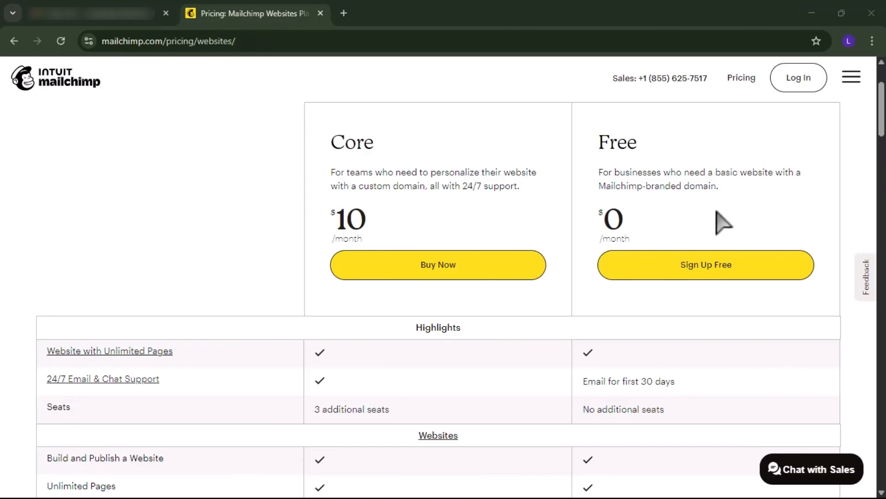
pyautogui.click(713, 286)
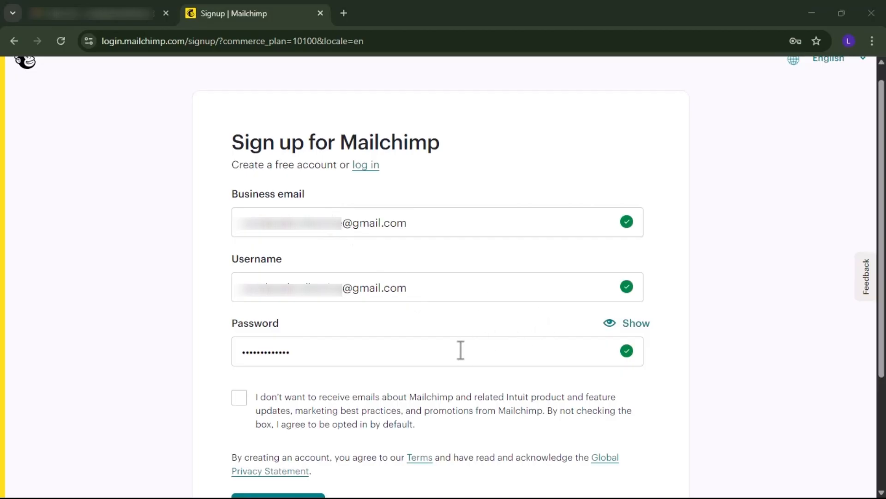
pyautogui.click(239, 403)
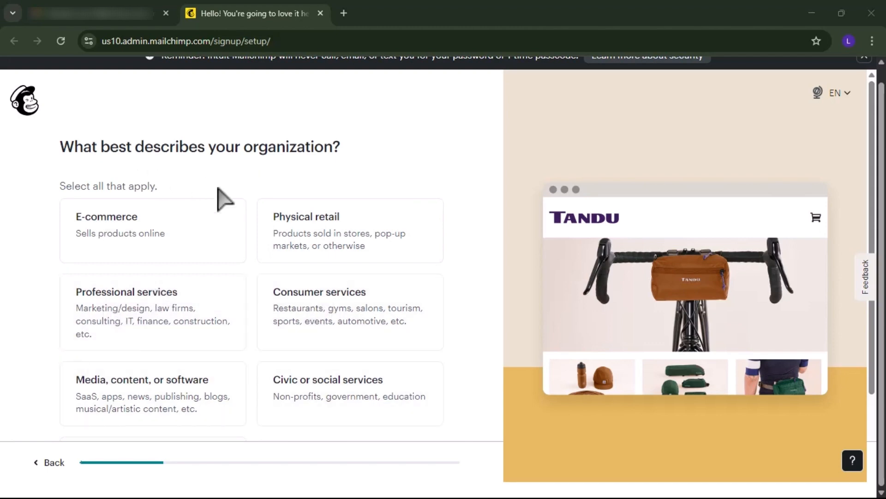
# Step: Describe the organization as E-commerce in the account setup
pyautogui.click(226, 237)
pyautogui.scroll(-2, 227, 237)
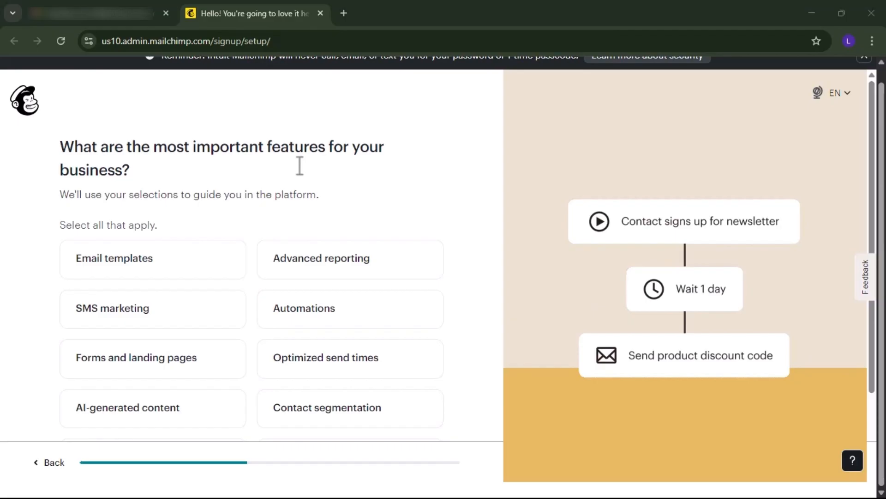
# Step: Choose Email templates, Automations, Forms and landing pages, AI-generated content and CRM as the most important features and continue
pyautogui.click(220, 267)
pyautogui.scroll(-2, 220, 267)
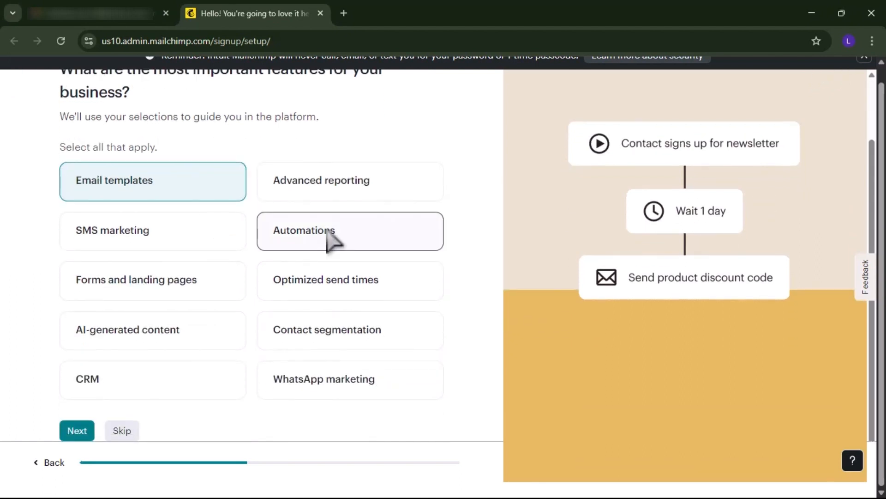
pyautogui.click(329, 233)
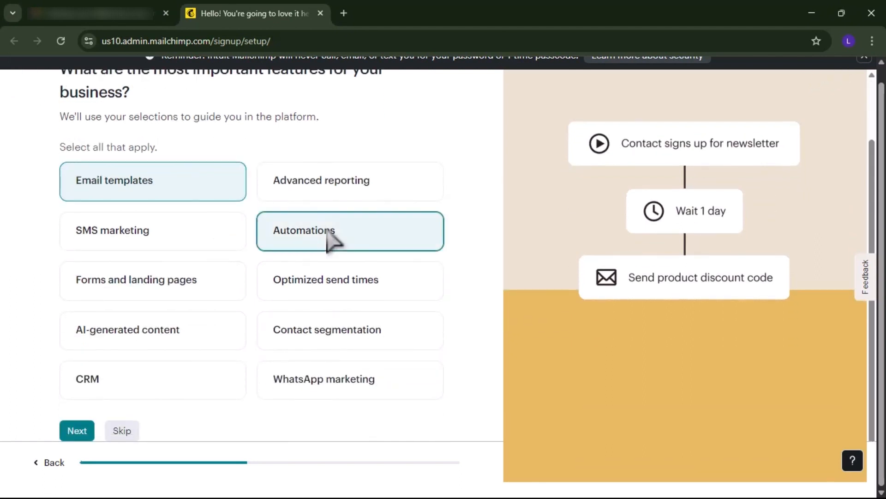
pyautogui.click(173, 282)
pyautogui.scroll(-1, 183, 304)
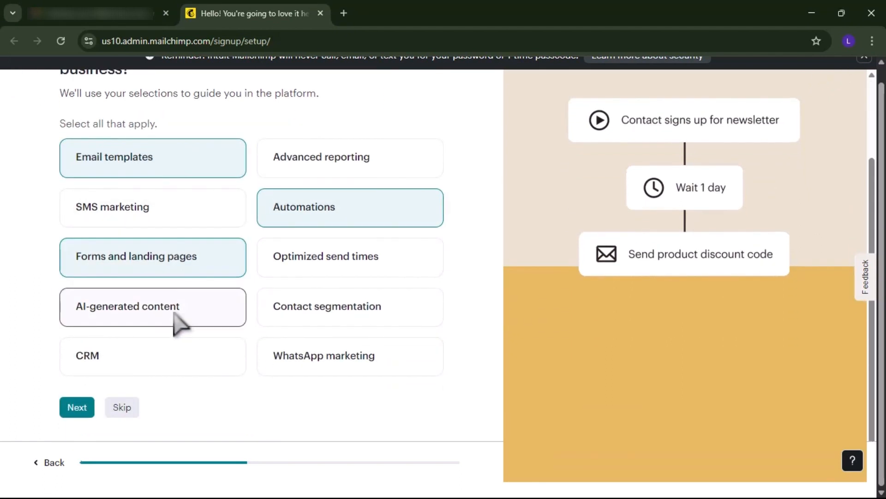
pyautogui.click(175, 315)
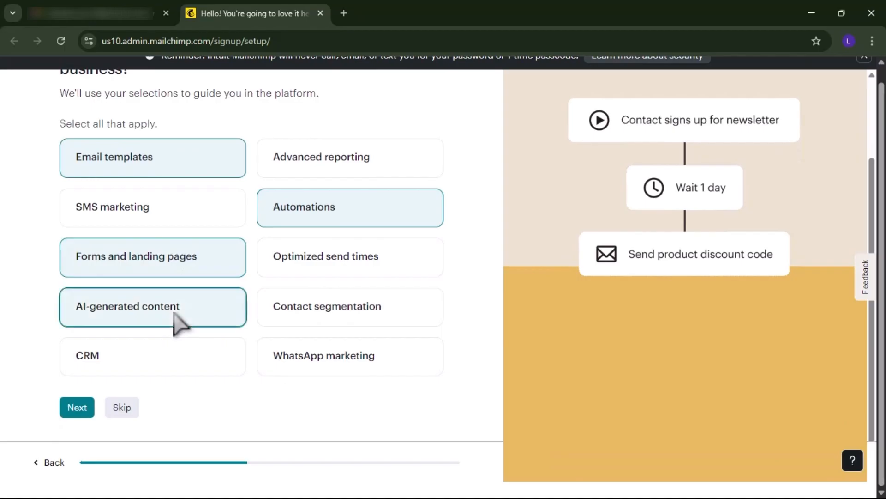
pyautogui.click(169, 372)
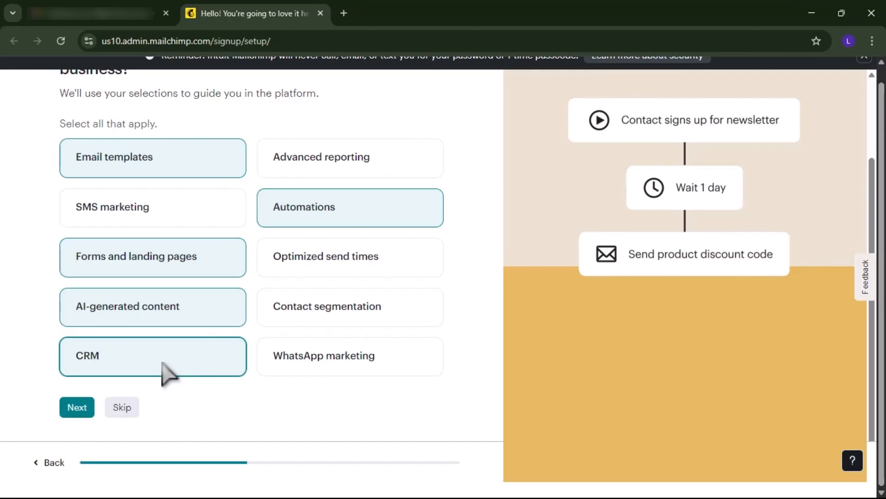
pyautogui.click(77, 406)
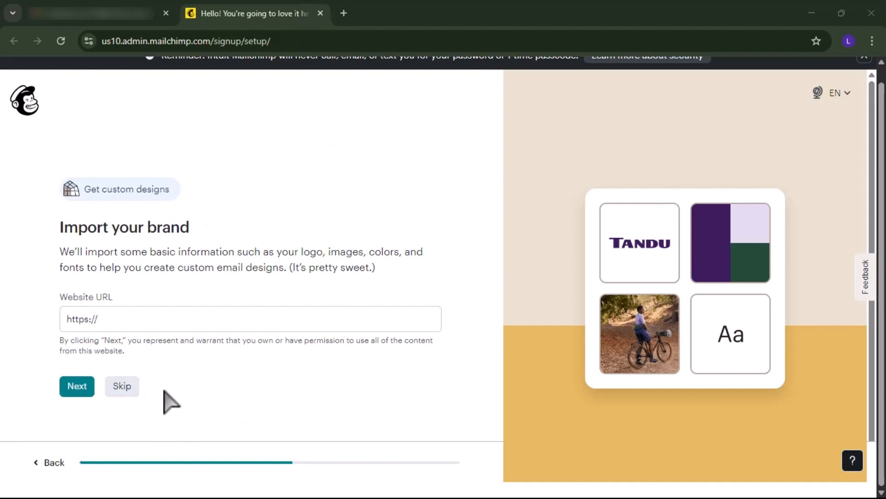
# Step: Skip the brand import and choose an industry under Consumer Goods and Services
pyautogui.click(121, 387)
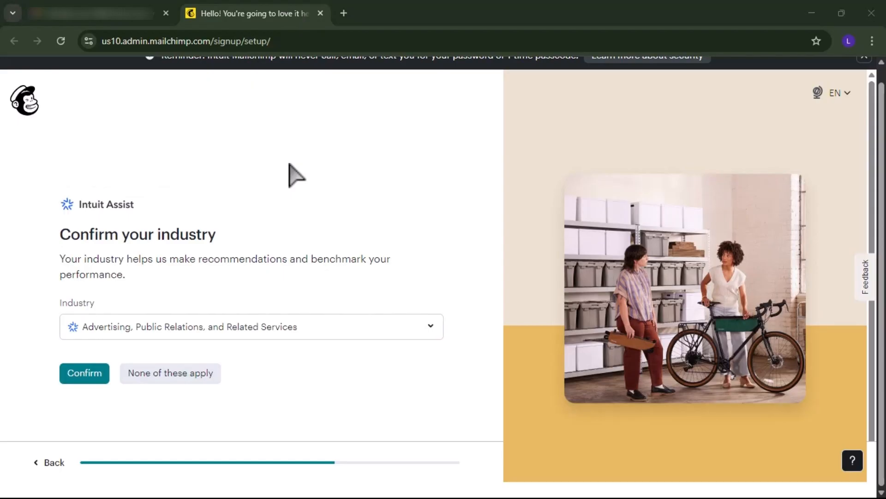
pyautogui.click(431, 327)
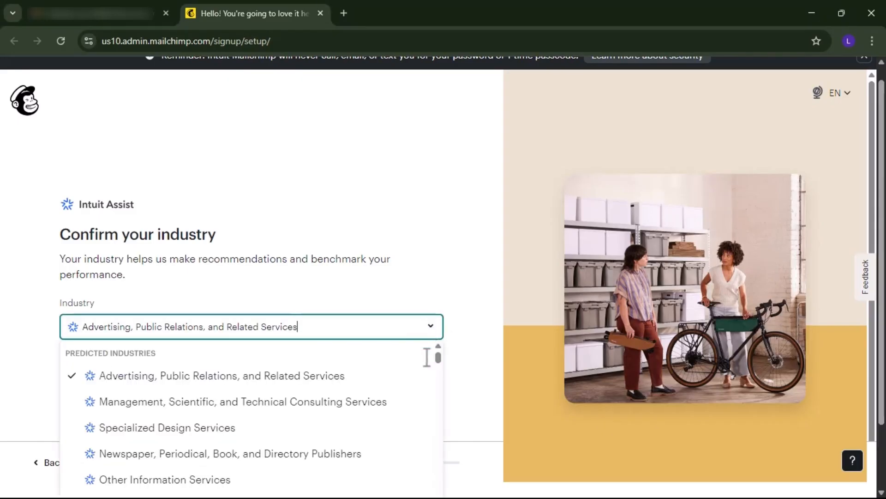
pyautogui.scroll(-3, 427, 358)
pyautogui.scroll(-5, 427, 358)
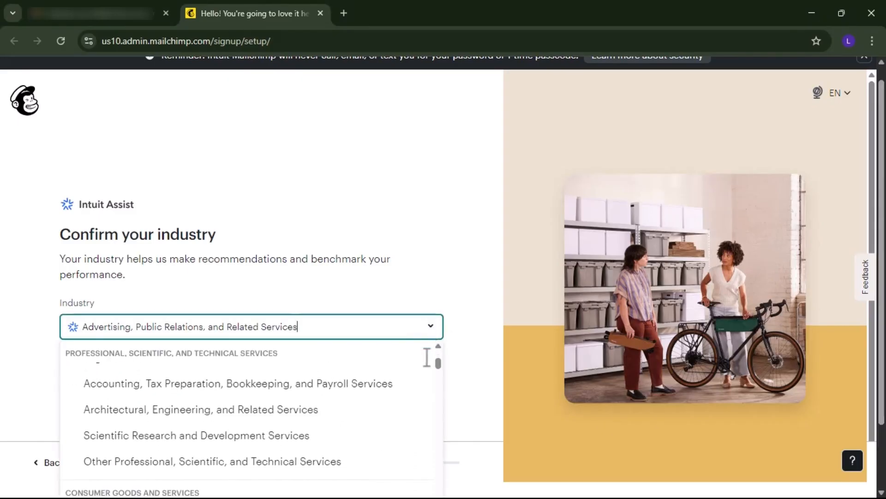
pyautogui.scroll(-1, 427, 357)
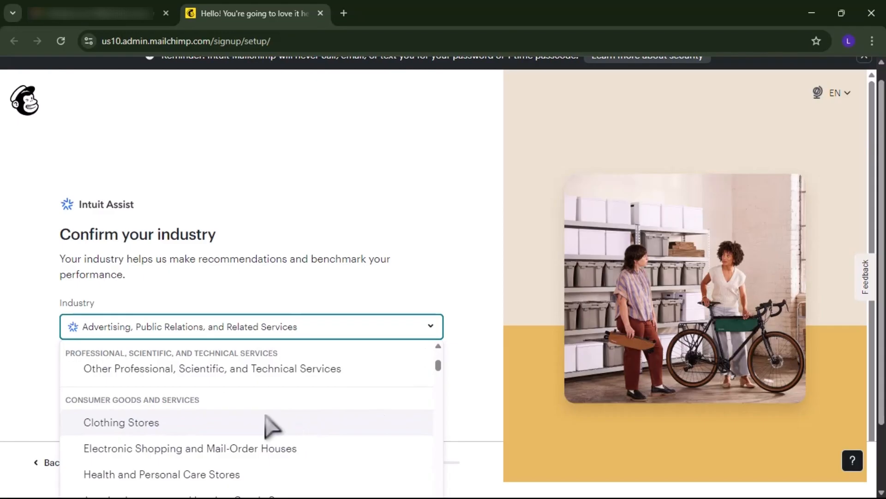
pyautogui.click(175, 434)
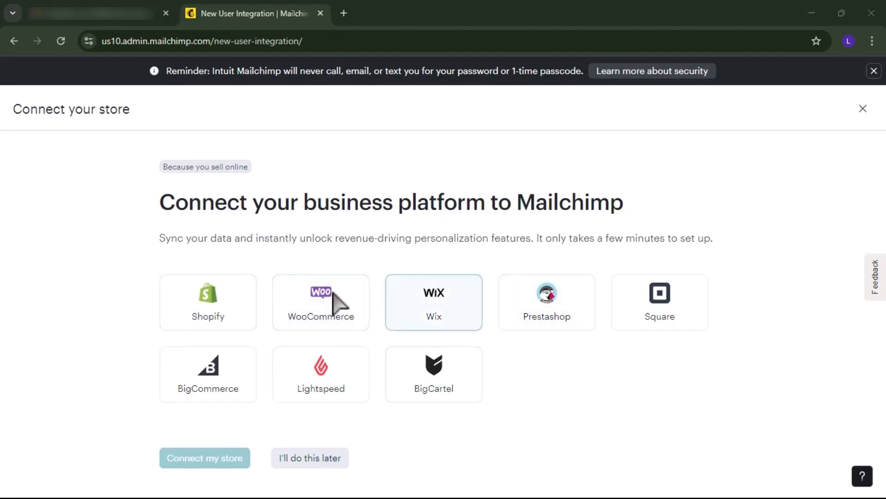
# Step: Postpone the store connection and start designing a Mailchimp website named Coral Peak Collective
pyautogui.click(333, 460)
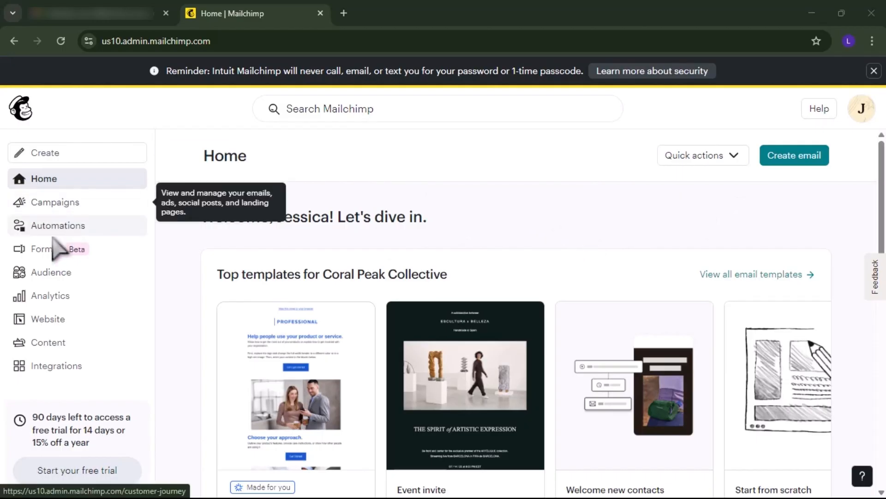
pyautogui.click(61, 324)
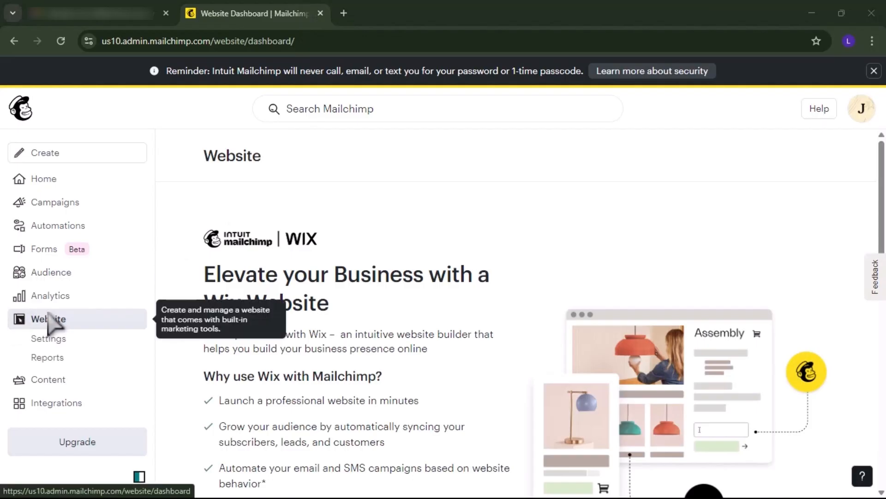
pyautogui.scroll(-10, 342, 310)
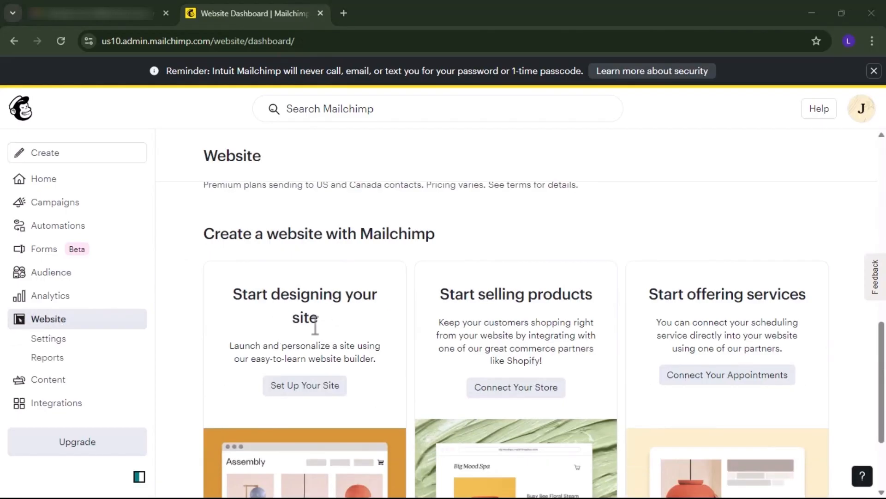
pyautogui.scroll(-1, 342, 411)
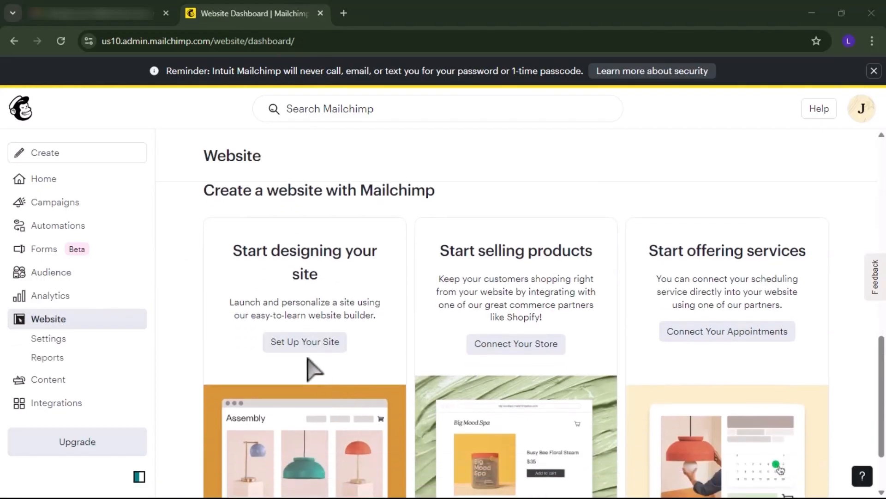
pyautogui.click(330, 341)
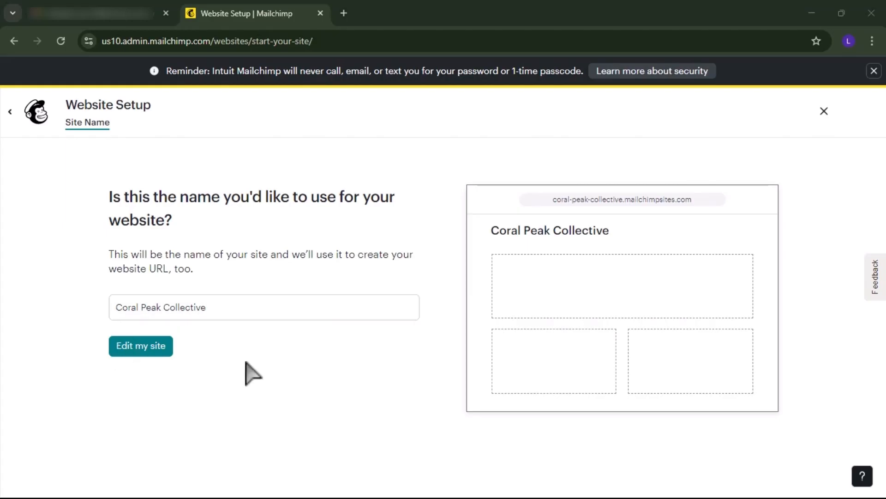
pyautogui.click(142, 347)
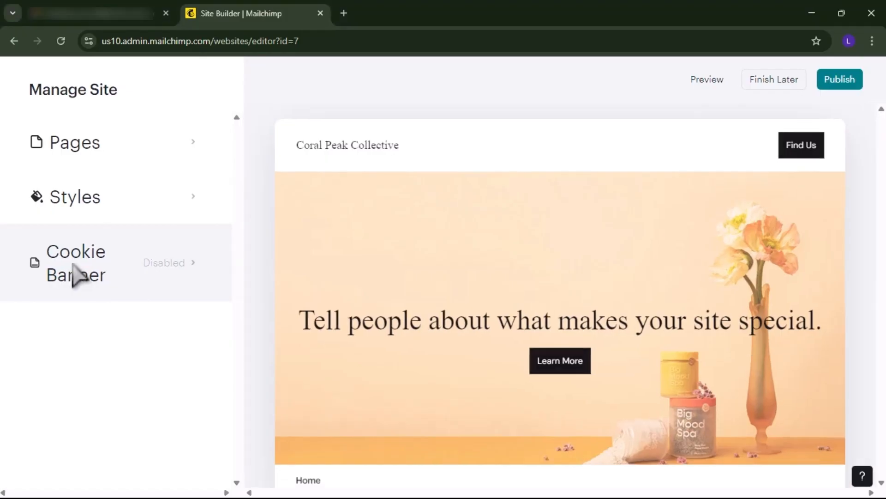
# Step: Examine the cookie banner settings and the home page preview in the site manager
pyautogui.click(76, 276)
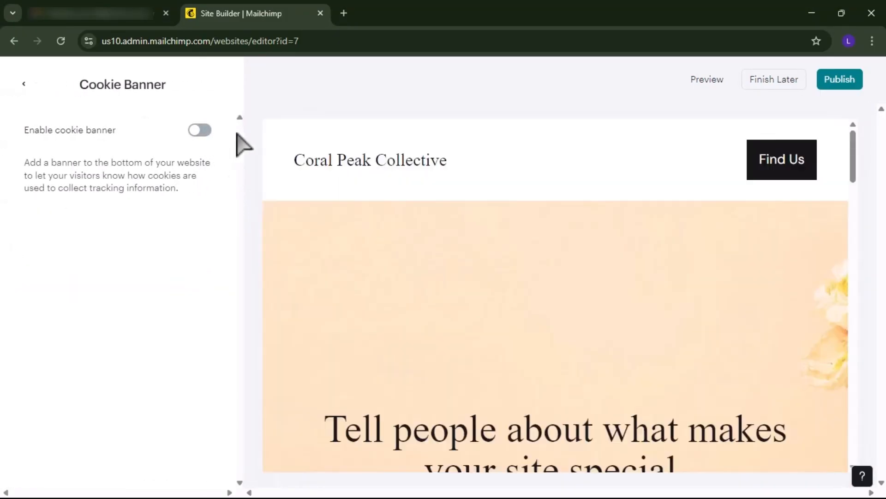
pyautogui.click(24, 83)
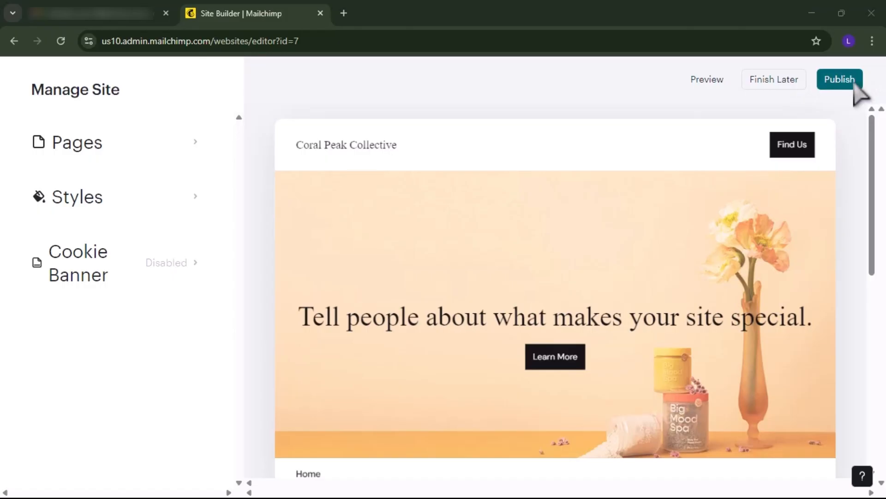
pyautogui.moveTo(456, 182)
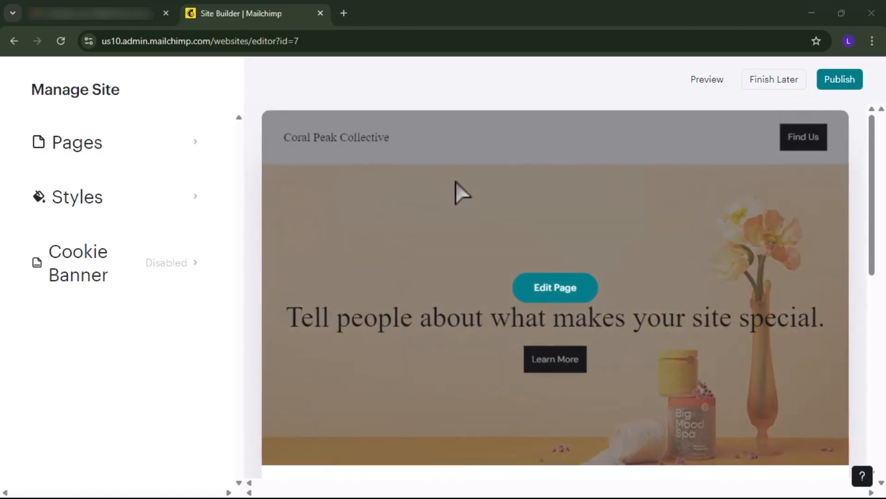
pyautogui.scroll(-1, 456, 181)
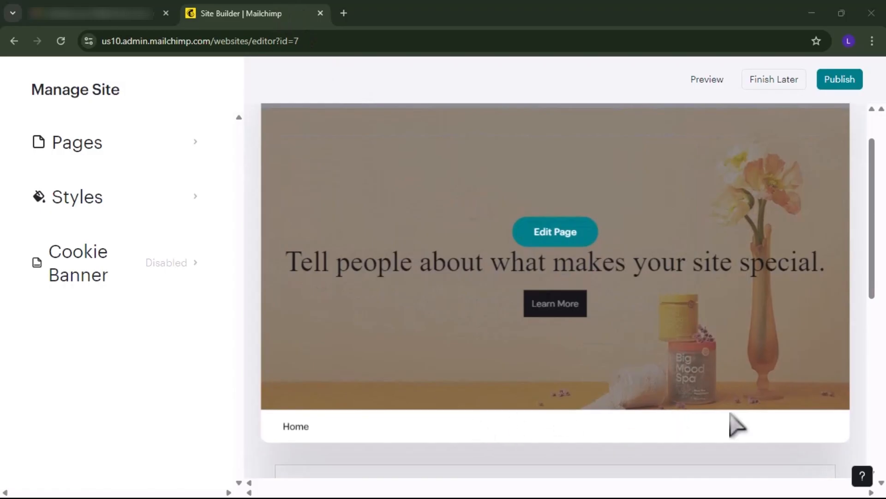
pyautogui.scroll(-8, 391, 452)
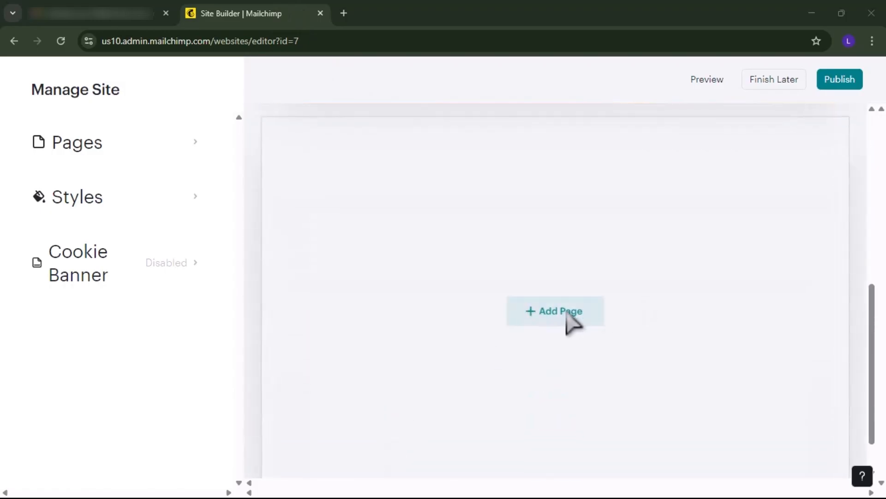
pyautogui.scroll(8, 450, 261)
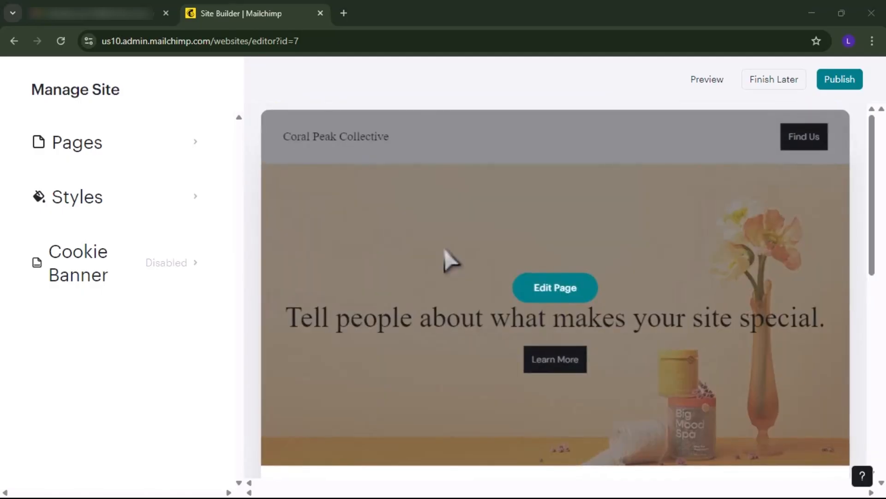
pyautogui.scroll(-1, 450, 261)
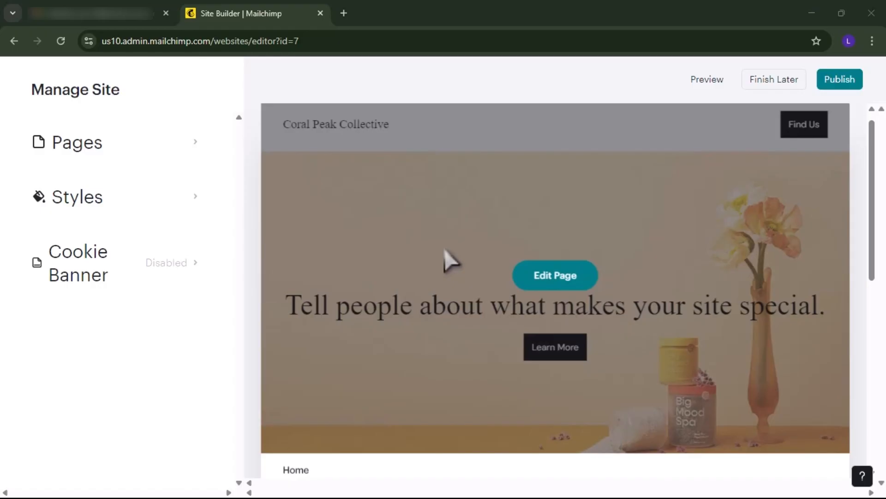
pyautogui.scroll(1, 367, 251)
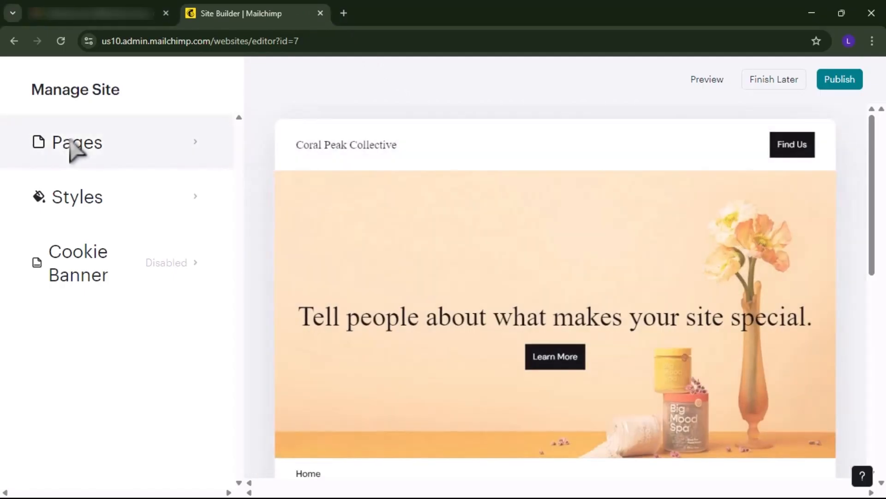
# Step: Add an About page to the site, check its page settings and save them
pyautogui.click(71, 144)
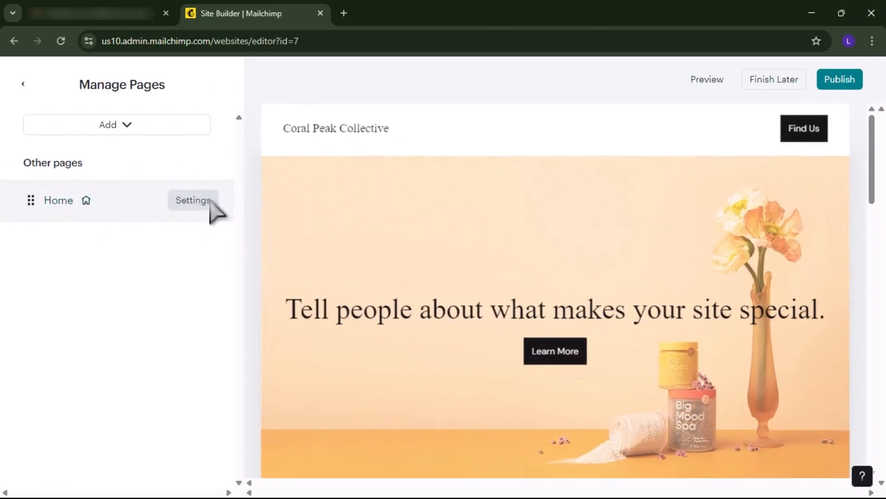
pyautogui.click(125, 125)
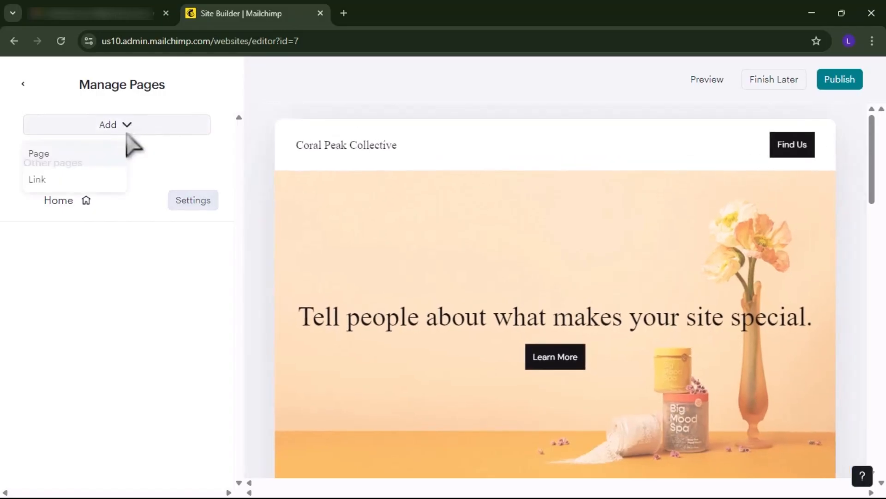
pyautogui.click(79, 161)
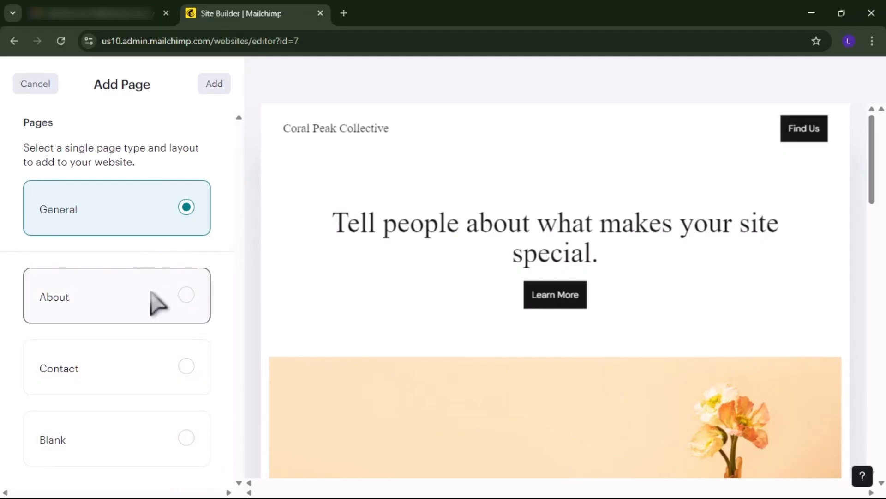
pyautogui.click(193, 292)
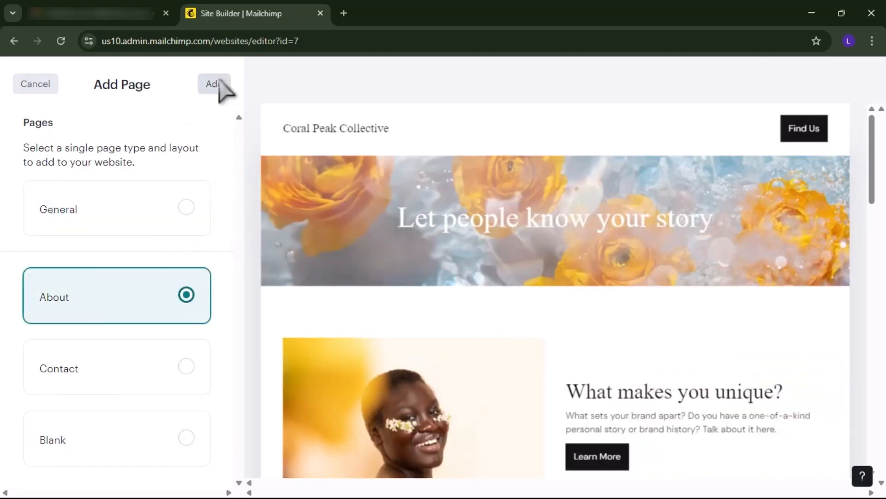
pyautogui.click(218, 84)
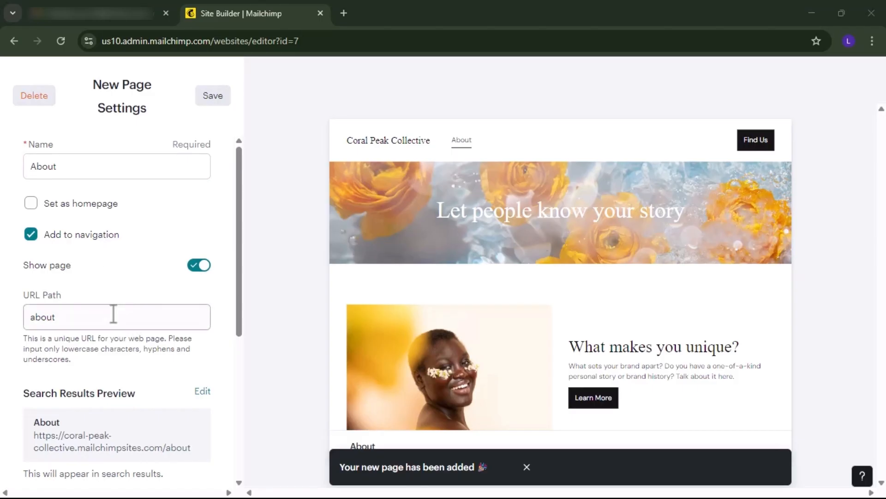
pyautogui.scroll(-3, 111, 323)
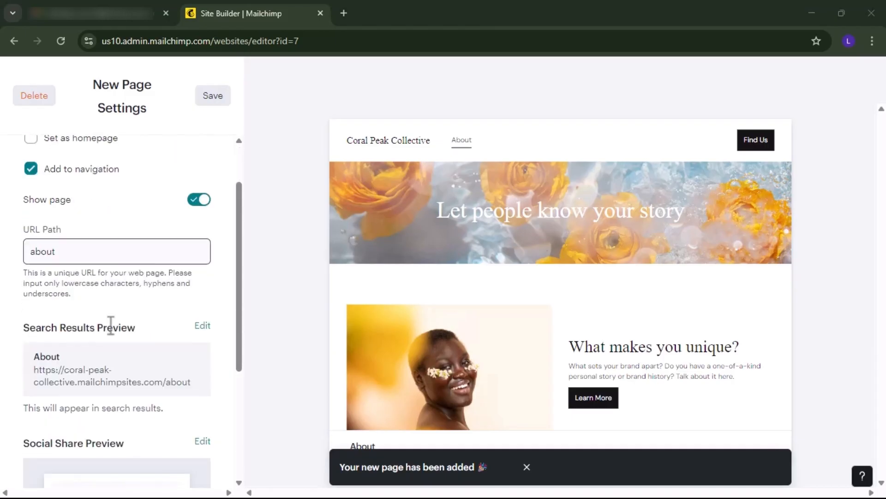
pyautogui.scroll(-2, 77, 425)
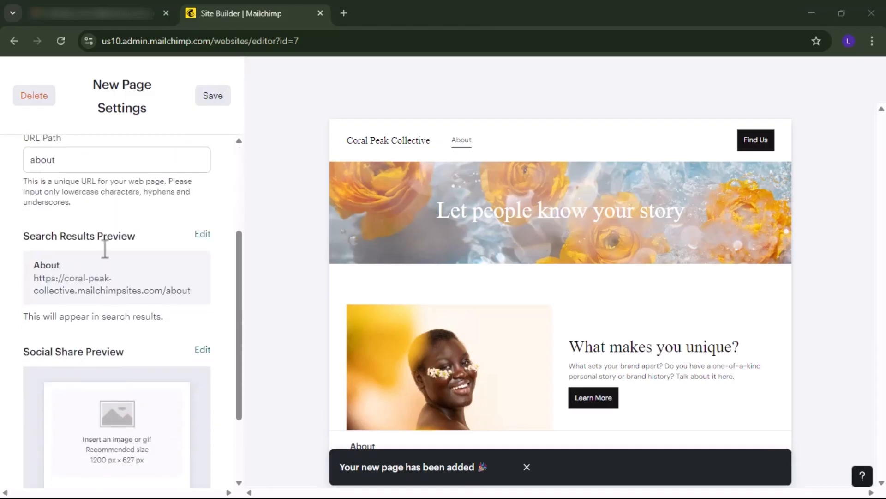
pyautogui.scroll(-2, 187, 439)
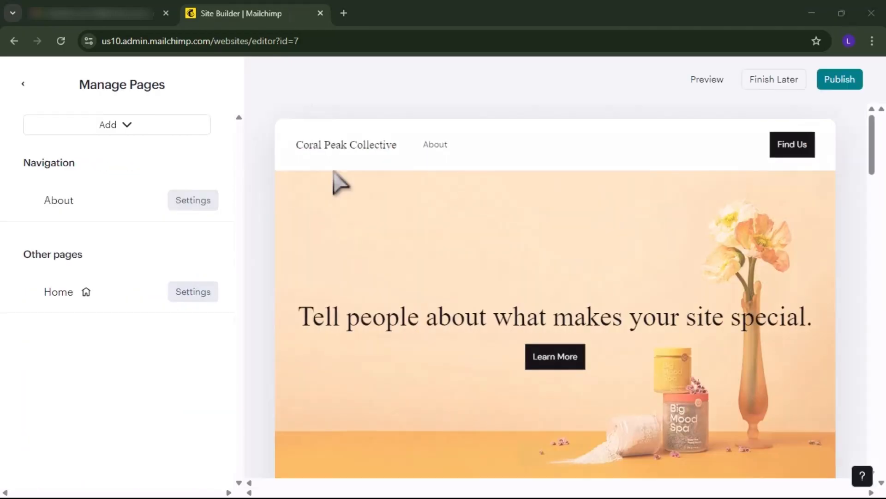
# Step: Open the Home page for editing and look over its header and intro sections
pyautogui.moveTo(354, 275)
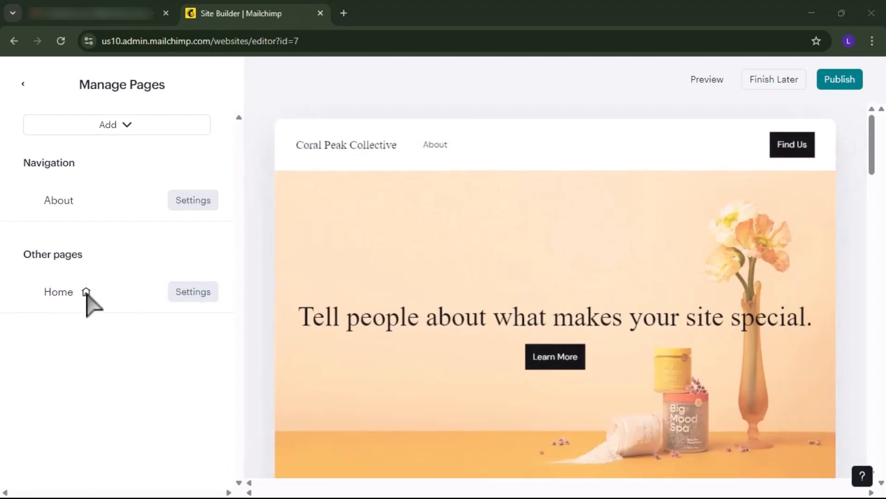
pyautogui.click(85, 291)
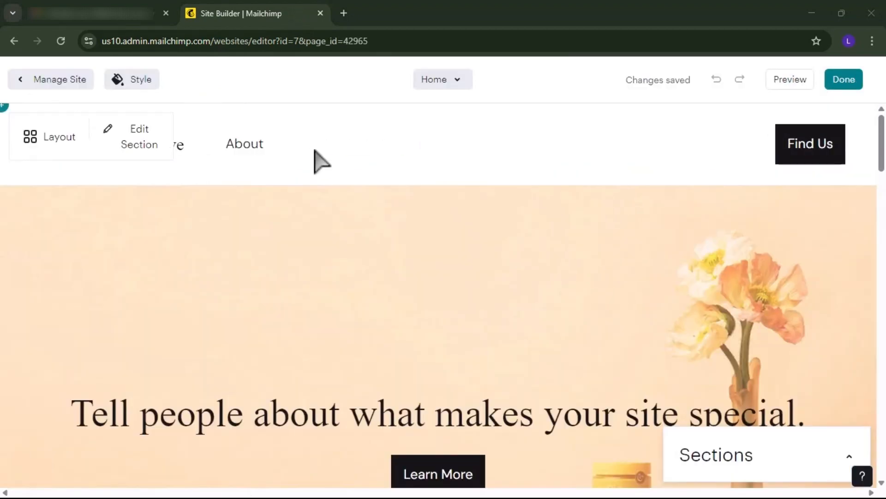
pyautogui.scroll(-3, 391, 300)
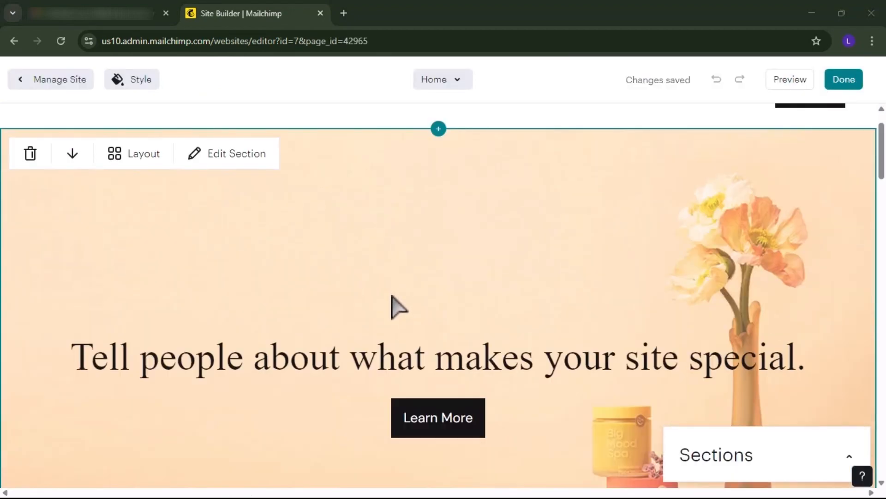
pyautogui.scroll(2, 392, 296)
pyautogui.scroll(1, 384, 258)
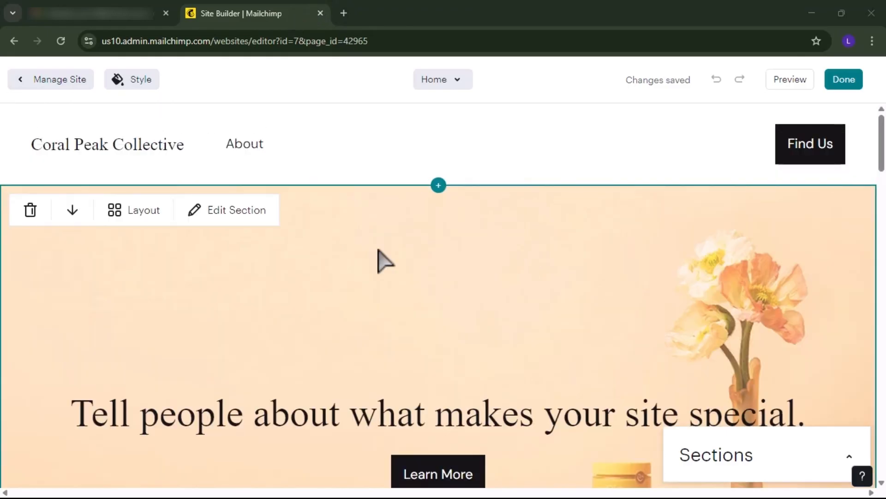
# Step: Give the header the layout with the site name centred and navigation on the left, and set its background to black
pyautogui.click(356, 144)
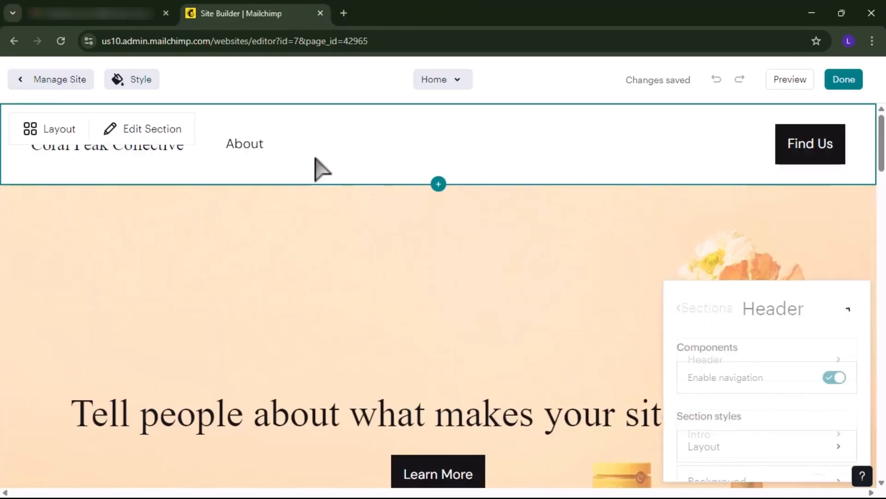
pyautogui.click(337, 309)
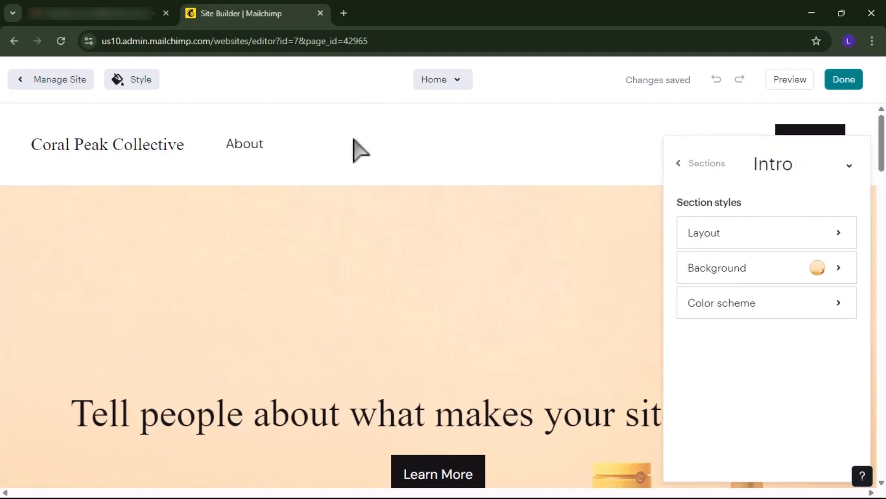
pyautogui.click(363, 154)
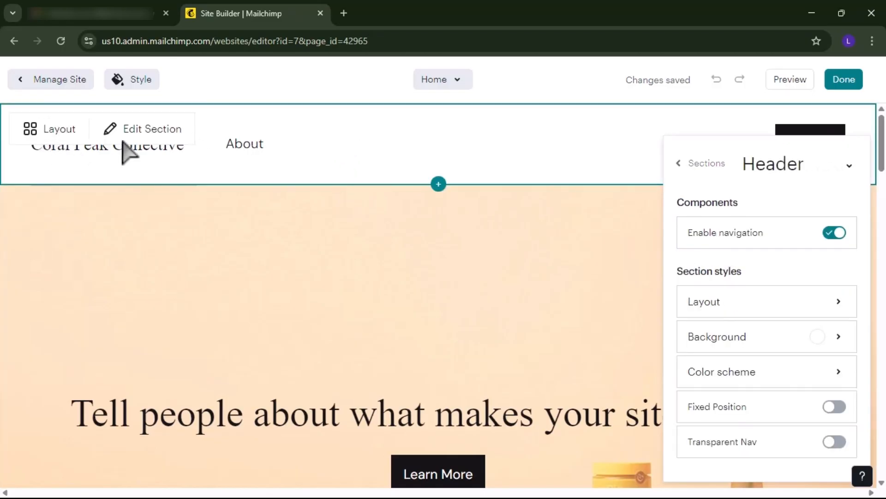
pyautogui.click(31, 130)
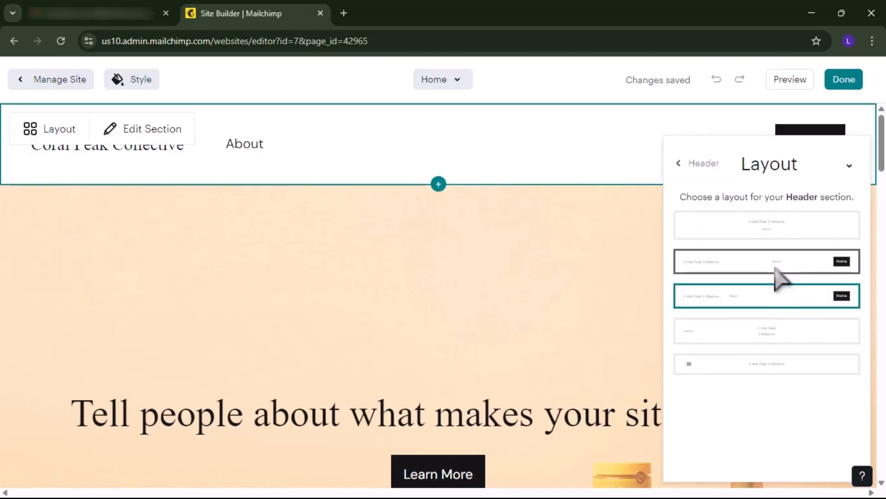
pyautogui.click(774, 268)
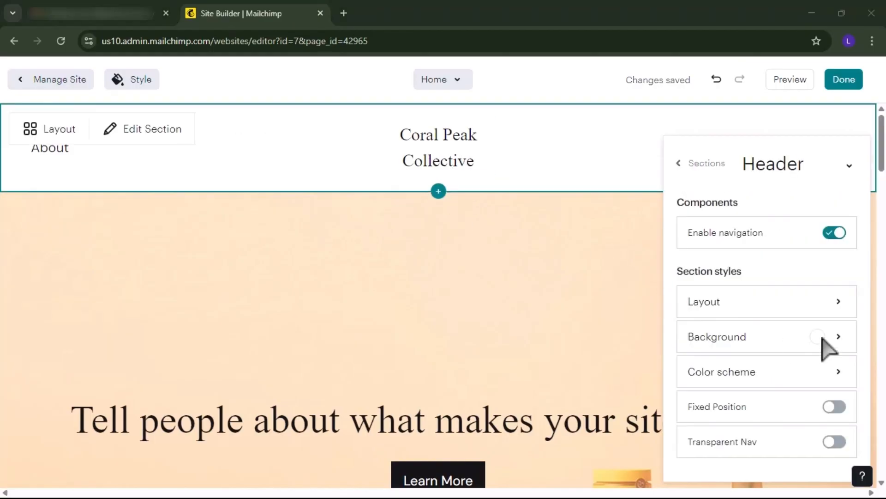
pyautogui.click(791, 339)
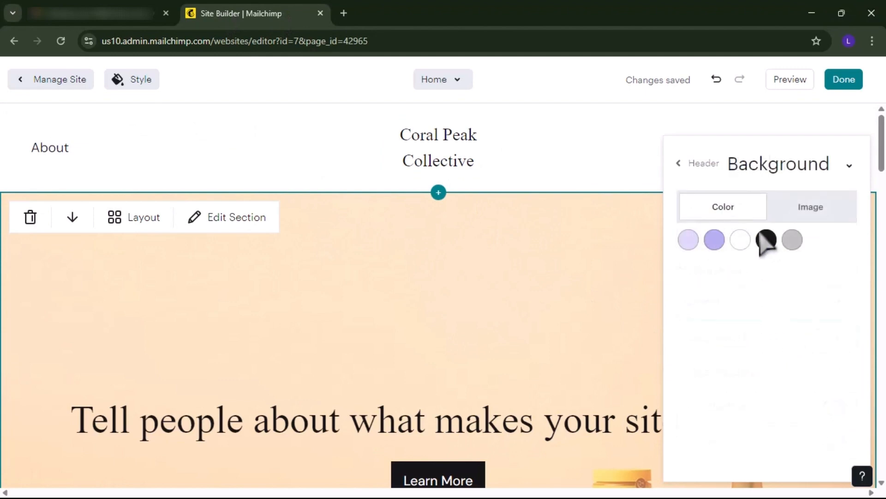
pyautogui.click(766, 239)
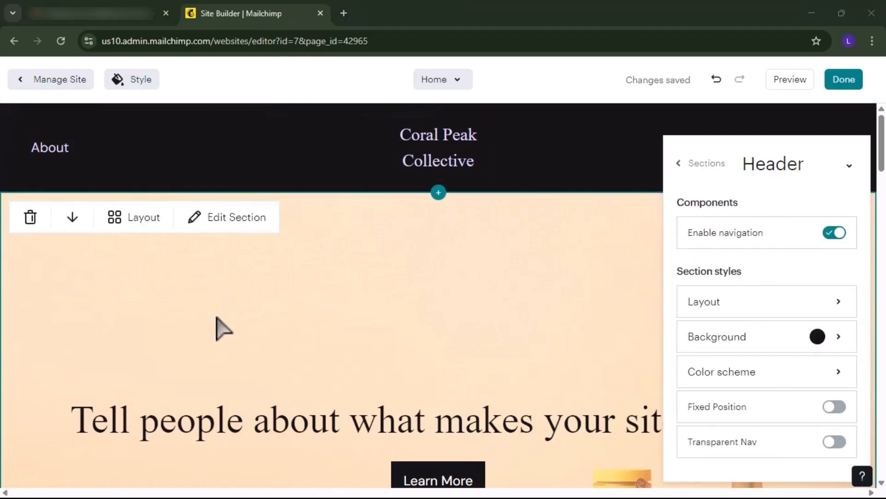
# Step: Change the Home page's Intro section to the layout with text on the left and the image on the right
pyautogui.click(229, 332)
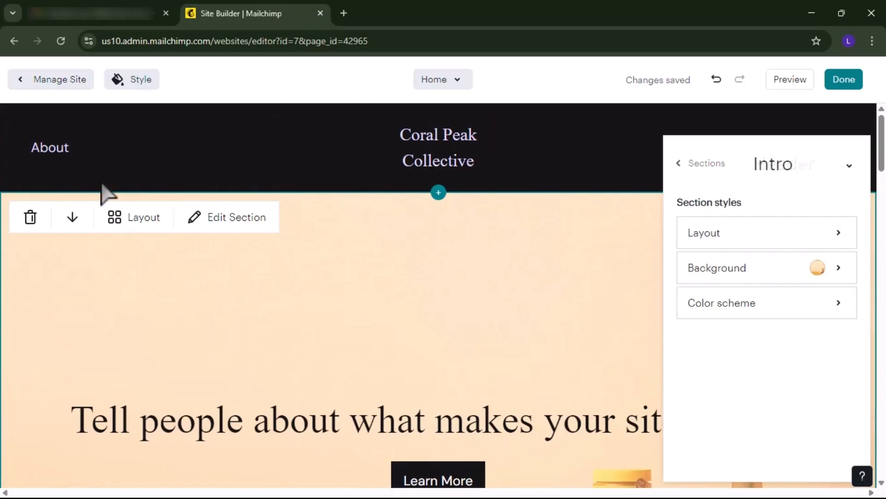
pyautogui.click(132, 221)
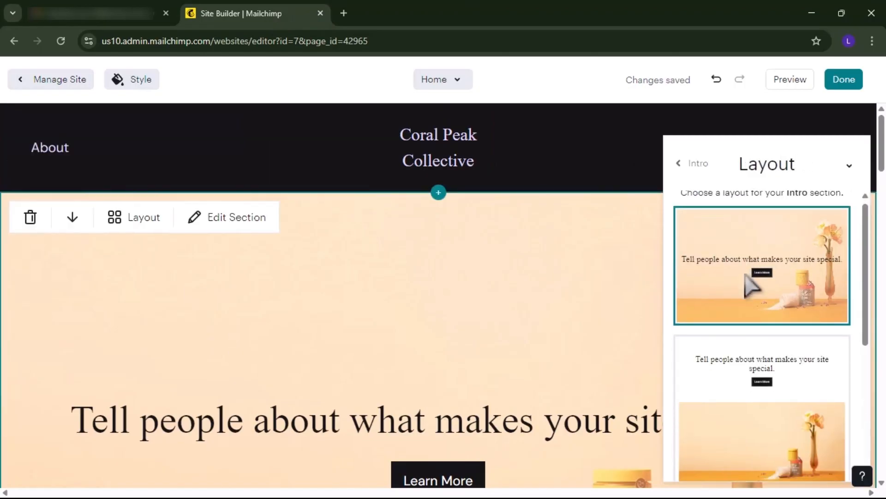
pyautogui.scroll(-3, 751, 284)
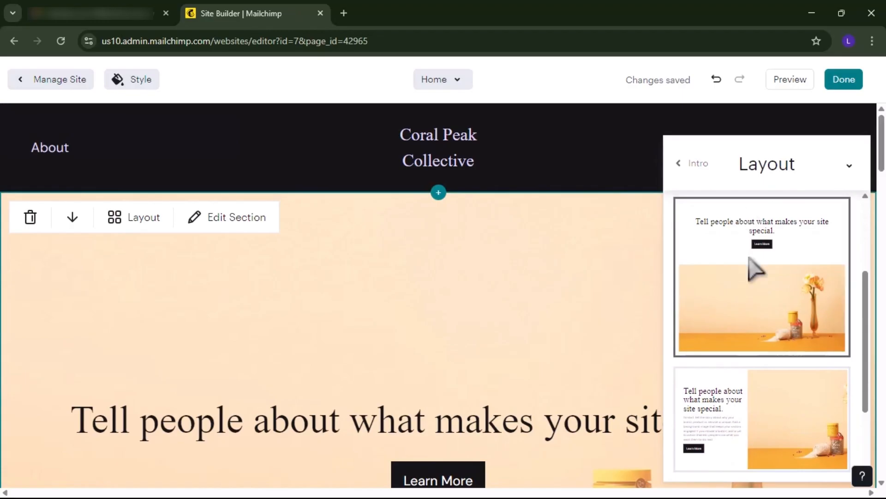
pyautogui.click(756, 268)
pyautogui.scroll(-2, 761, 346)
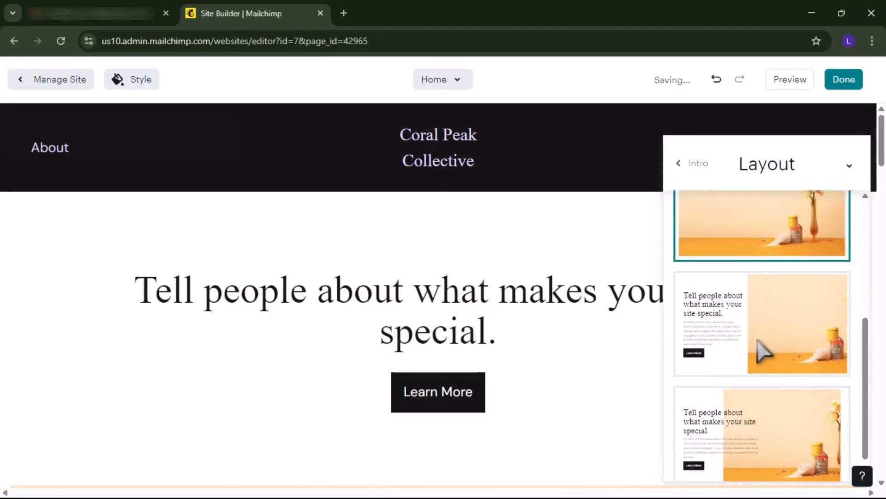
pyautogui.click(764, 352)
pyautogui.scroll(-1, 748, 411)
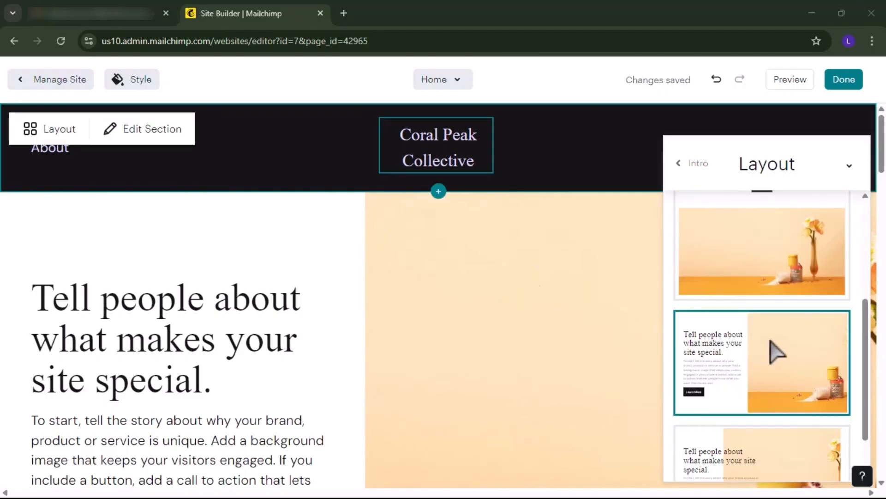
pyautogui.click(771, 382)
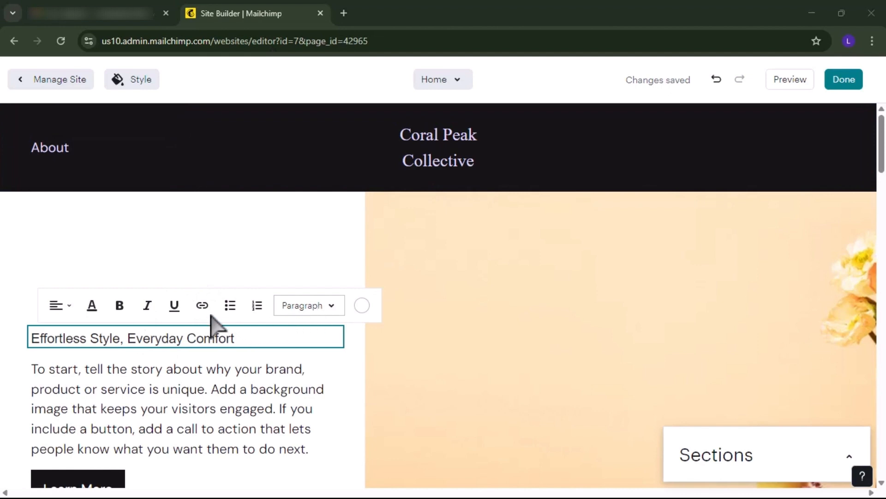
# Step: Format the intro title "Effortless Style, Everyday Comfort" as Heading 2
pyautogui.click(332, 307)
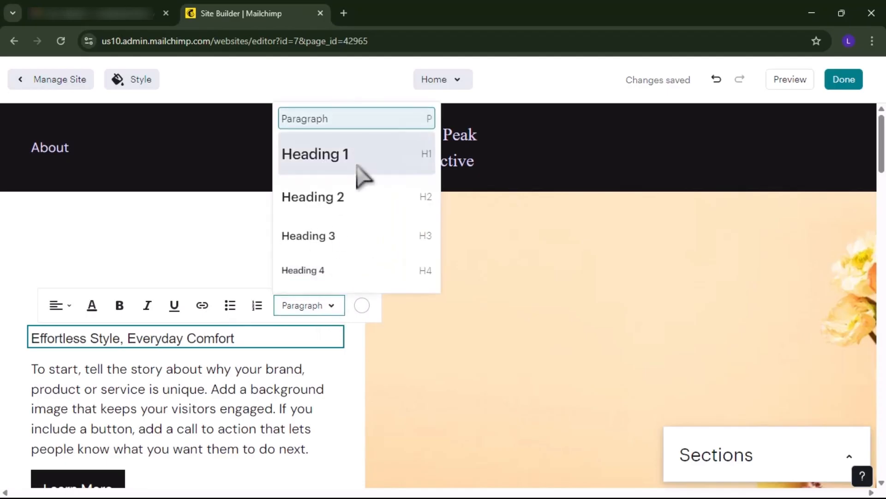
pyautogui.click(362, 176)
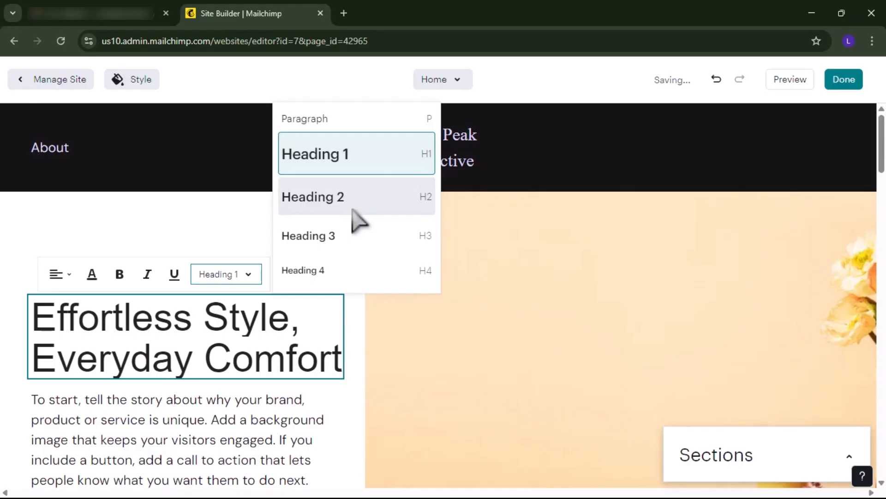
pyautogui.click(353, 210)
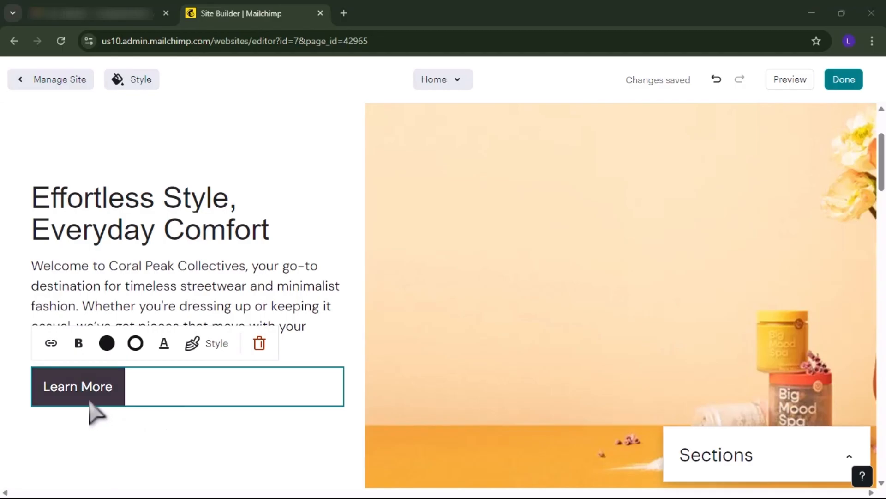
# Step: Change the intro's Learn More button text to "Shop now"
pyautogui.click(85, 396)
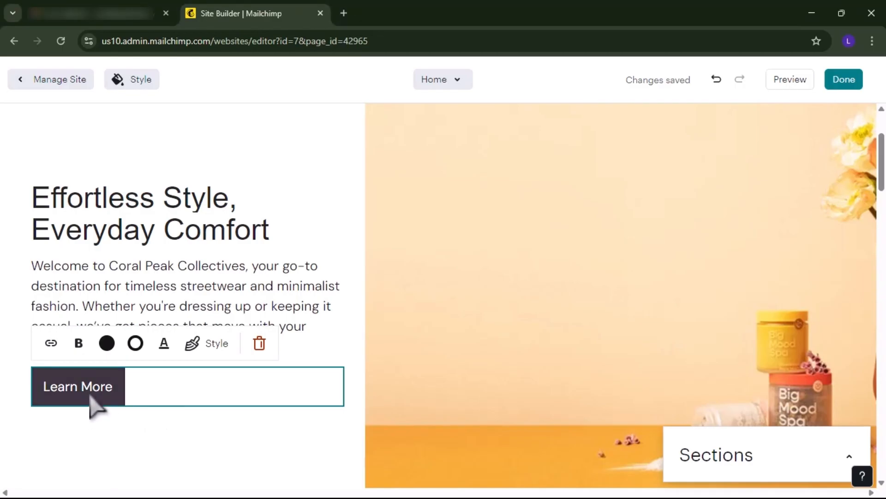
pyautogui.scroll(3, 411, 381)
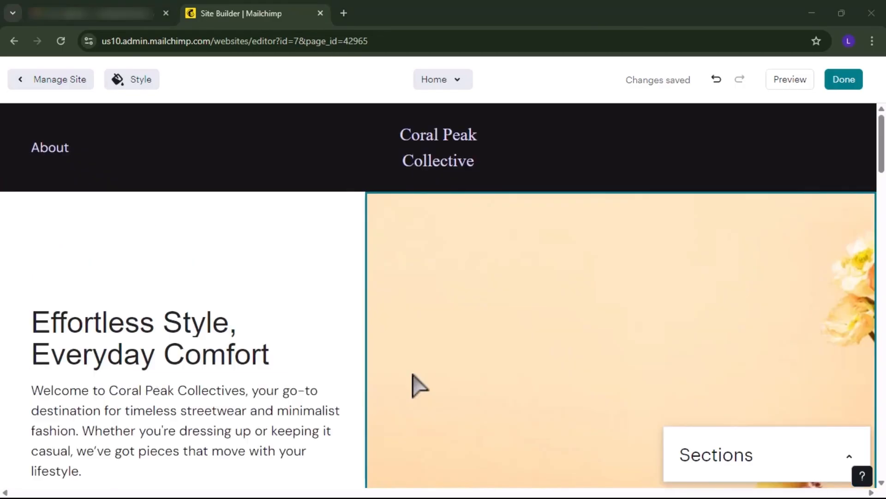
pyautogui.scroll(-1, 411, 382)
pyautogui.scroll(2, 411, 382)
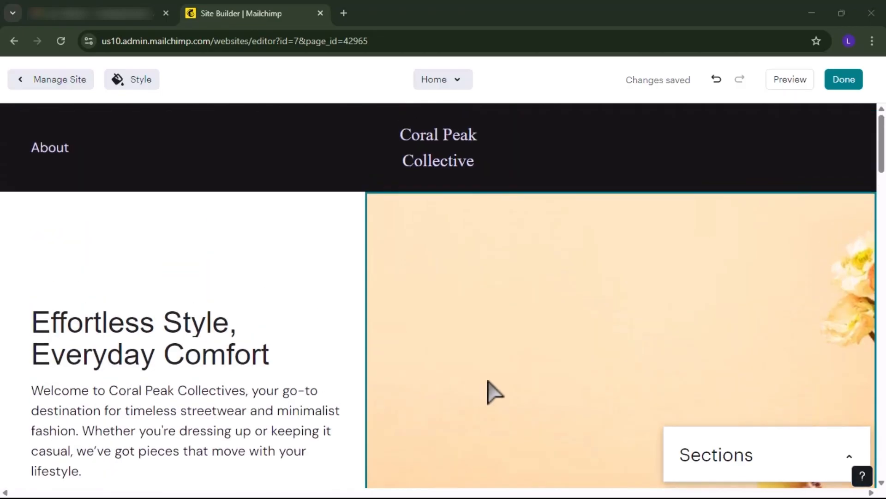
# Step: Replace the intro image with the uploaded poster "Pink and Grey Fashion Cover Magazine Poster_20250512_124726_0000.png" and review the section
pyautogui.click(488, 381)
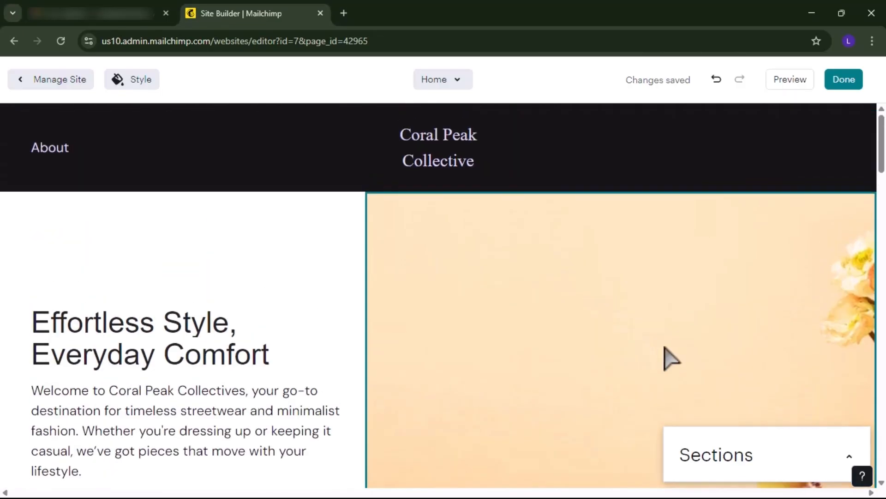
pyautogui.scroll(-6, 669, 357)
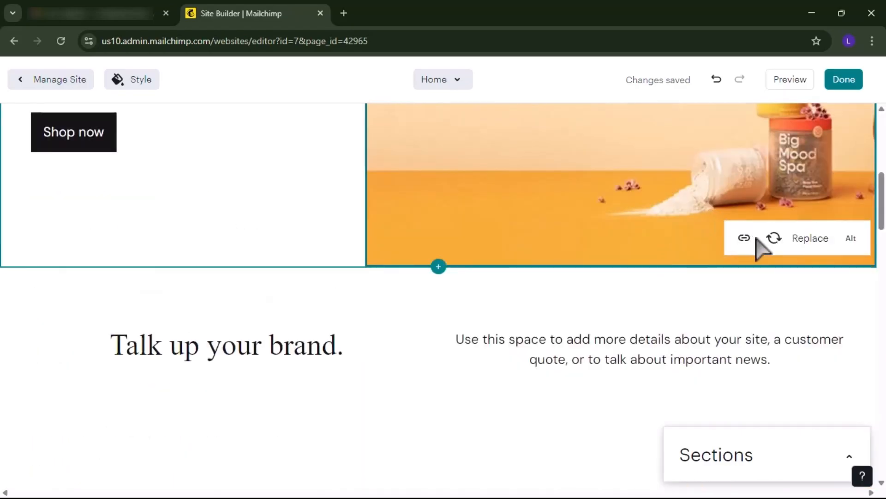
pyautogui.click(797, 241)
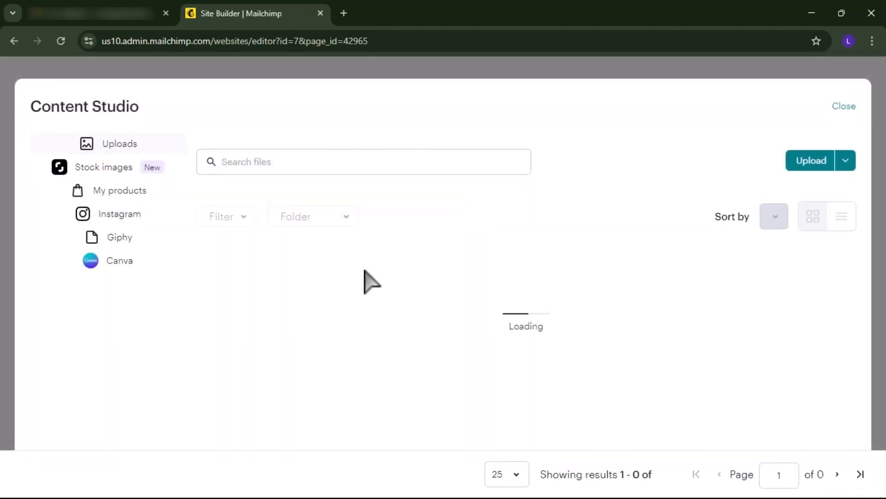
pyautogui.scroll(-3, 439, 415)
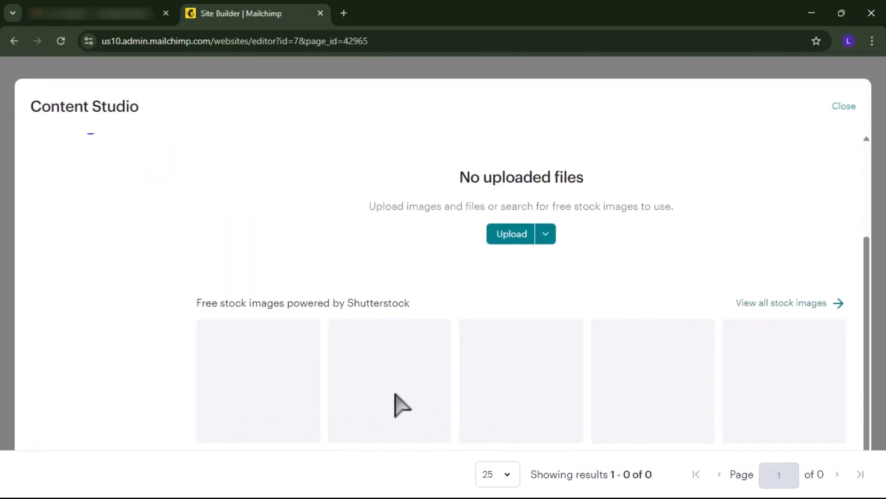
pyautogui.scroll(2, 554, 350)
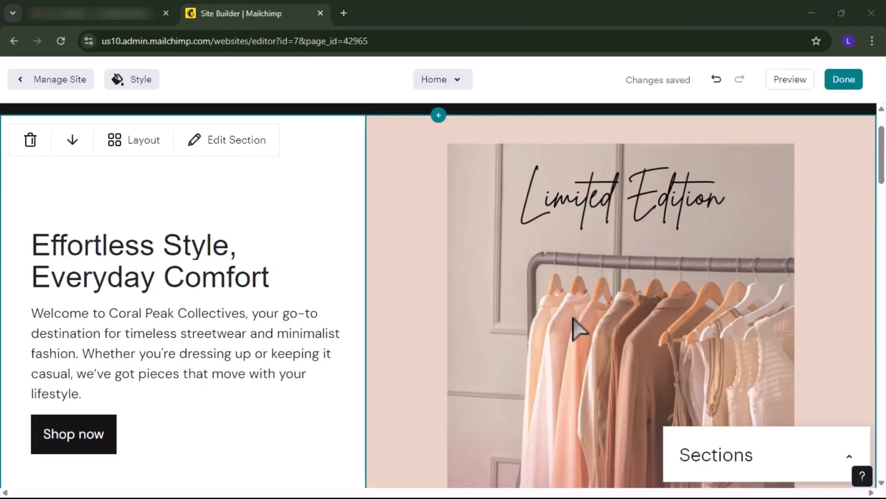
pyautogui.scroll(-2, 580, 329)
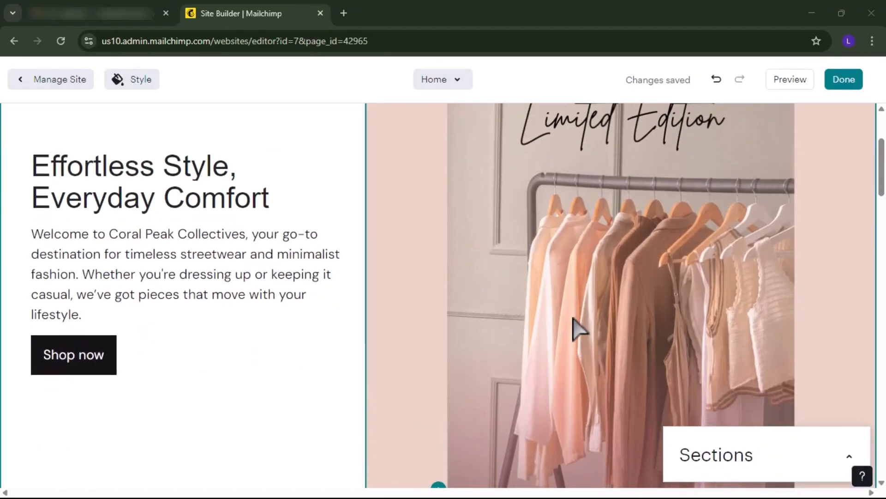
pyautogui.scroll(4, 580, 329)
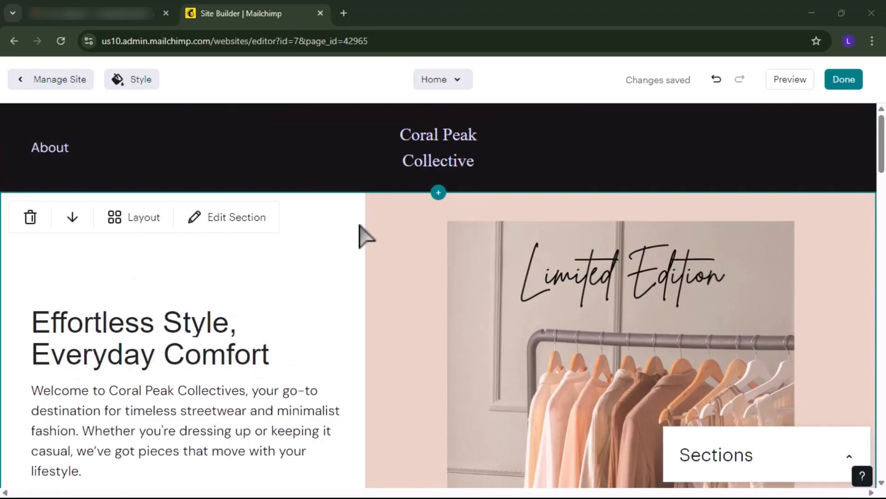
# Step: Switch to the About page and replace its banner background with an uploaded "Selling Pre-loved" clothing image
pyautogui.click(458, 83)
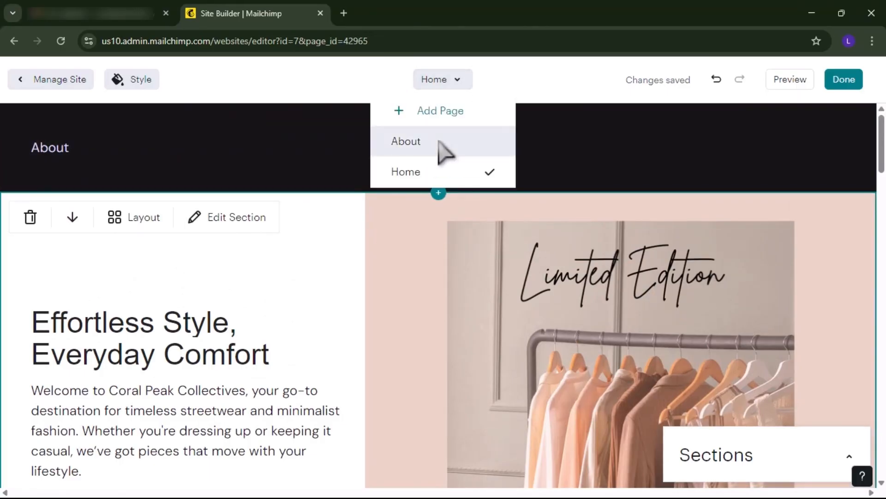
pyautogui.click(439, 141)
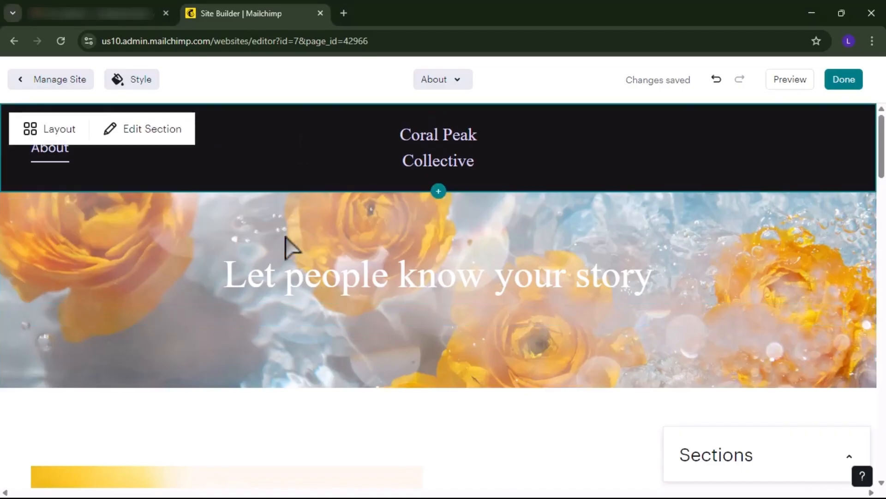
pyautogui.click(257, 314)
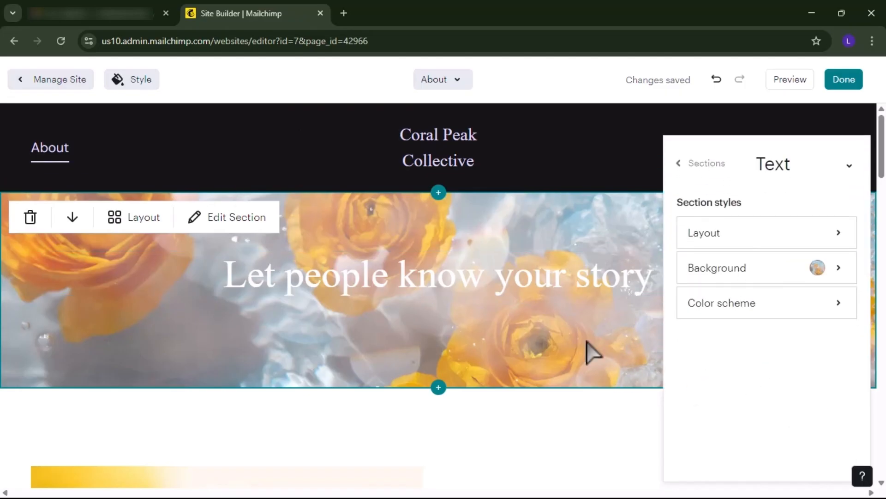
pyautogui.click(773, 272)
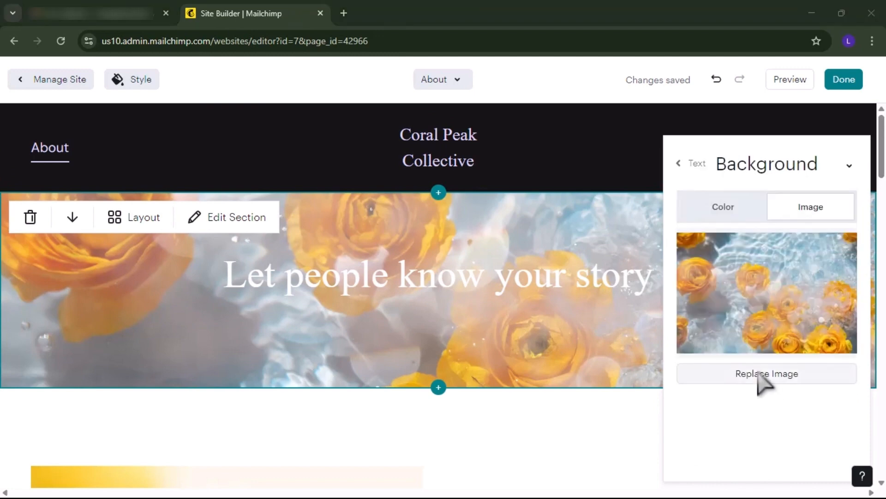
pyautogui.click(761, 375)
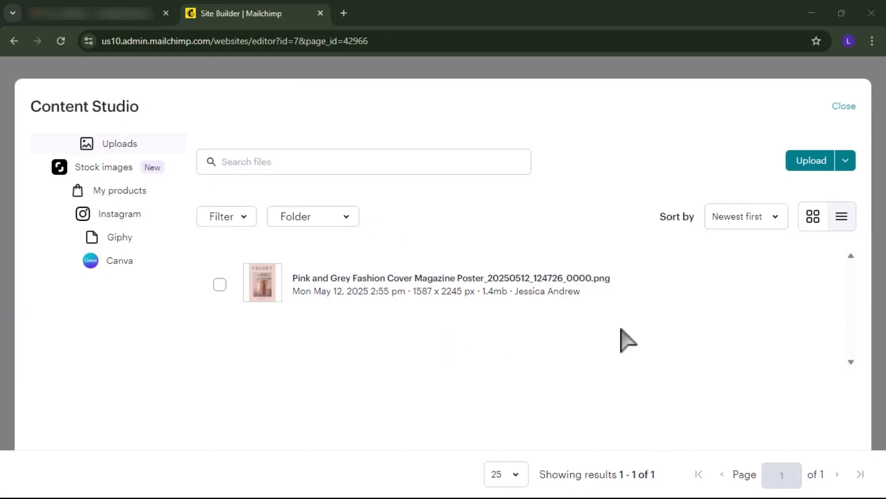
pyautogui.click(813, 165)
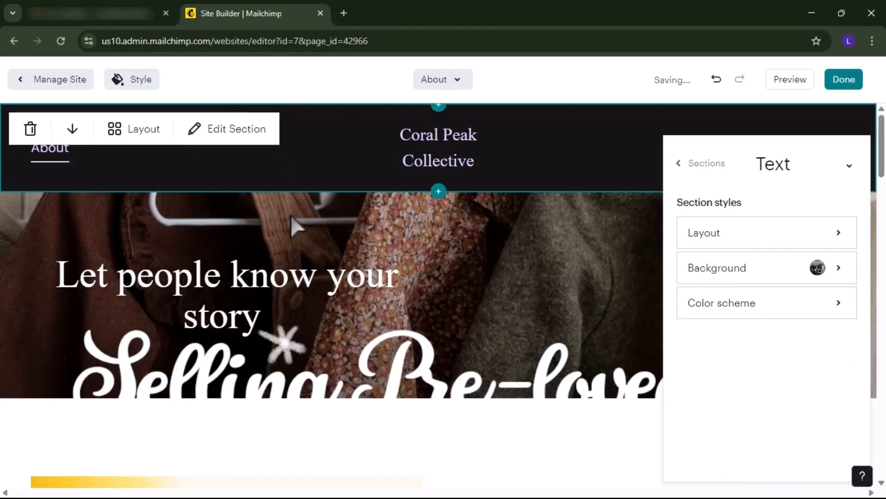
# Step: Apply the banner layout with a centred Learn More button to the About page and open the site's page list
pyautogui.click(737, 239)
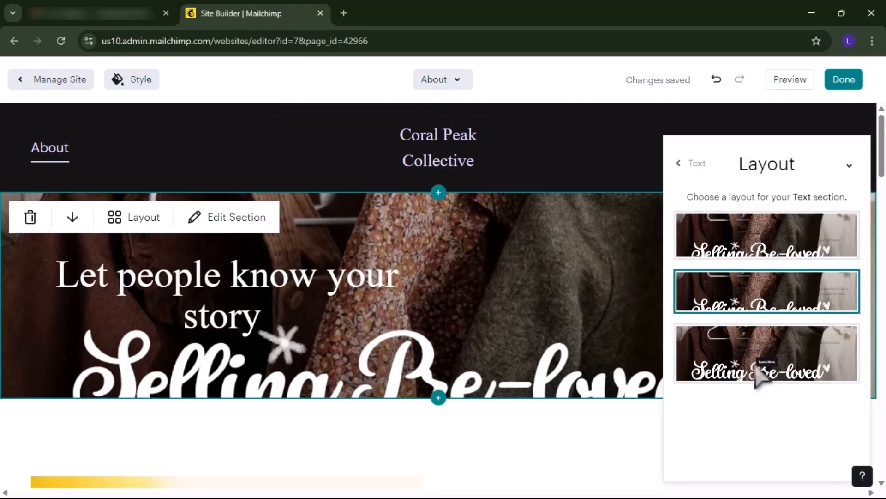
pyautogui.click(757, 370)
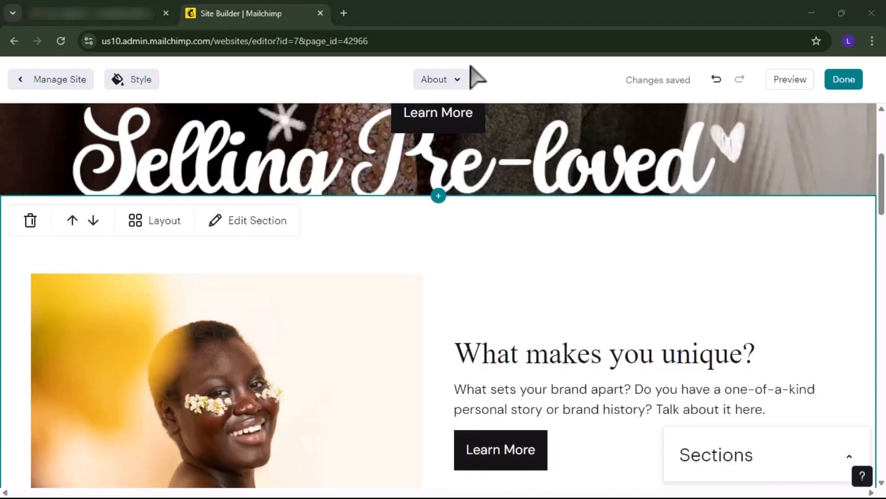
pyautogui.click(457, 79)
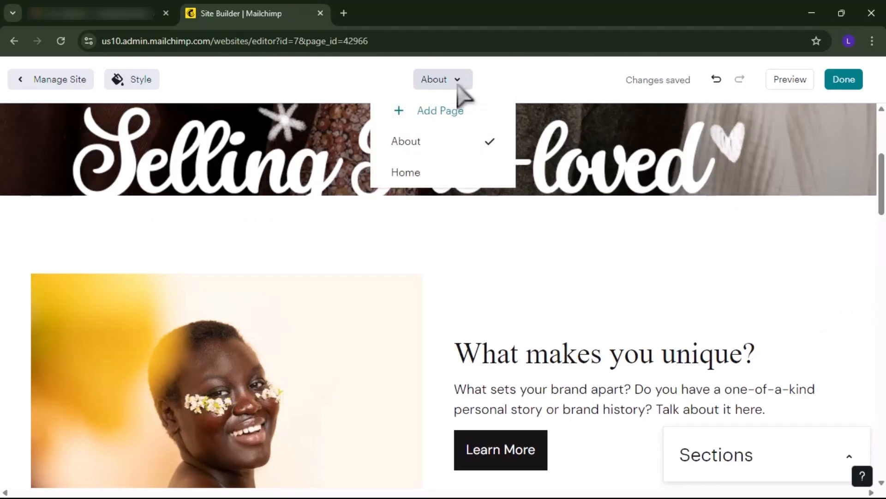
# Step: Add a Contact page to the website and review its name, navigation, URL and search and social preview settings
pyautogui.click(455, 114)
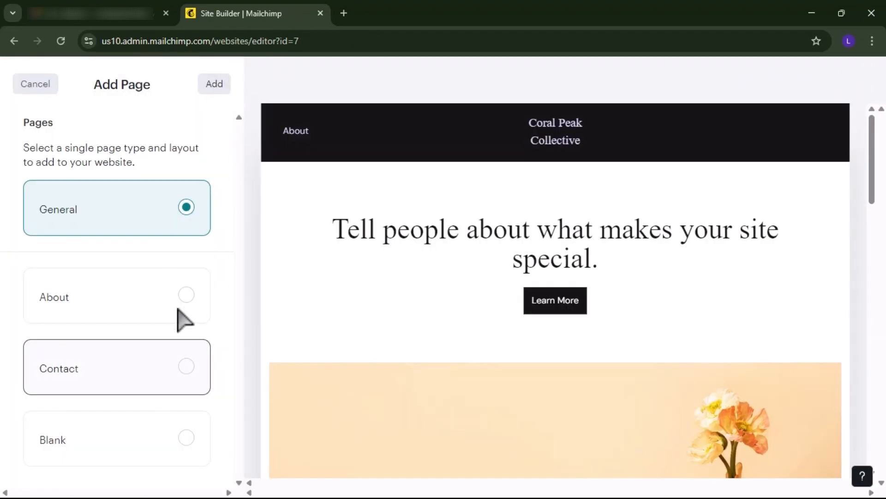
pyautogui.click(181, 363)
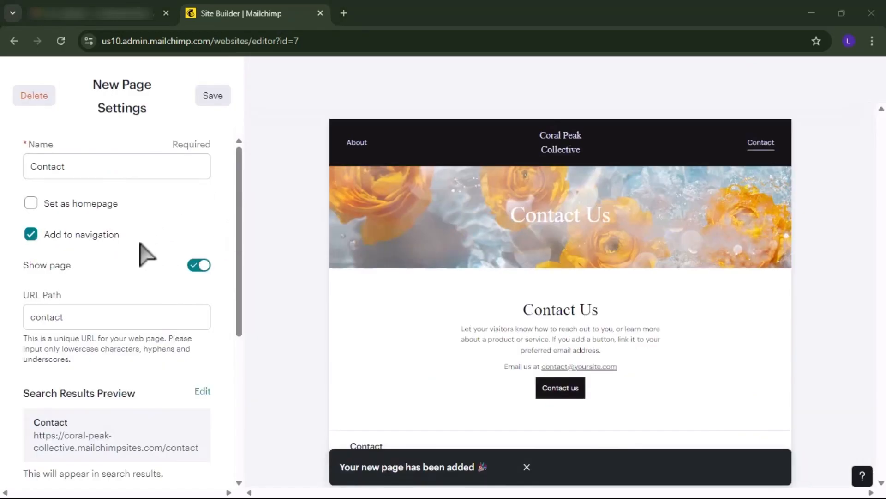
pyautogui.scroll(-6, 145, 254)
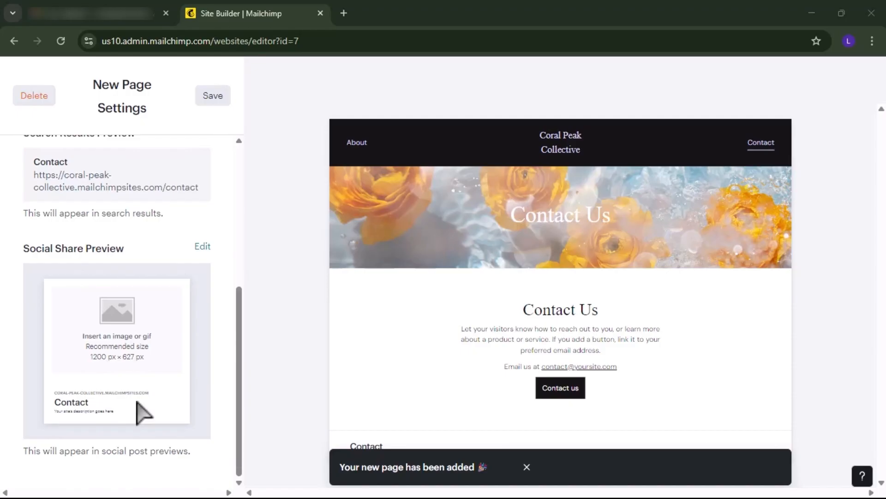
pyautogui.scroll(2, 138, 402)
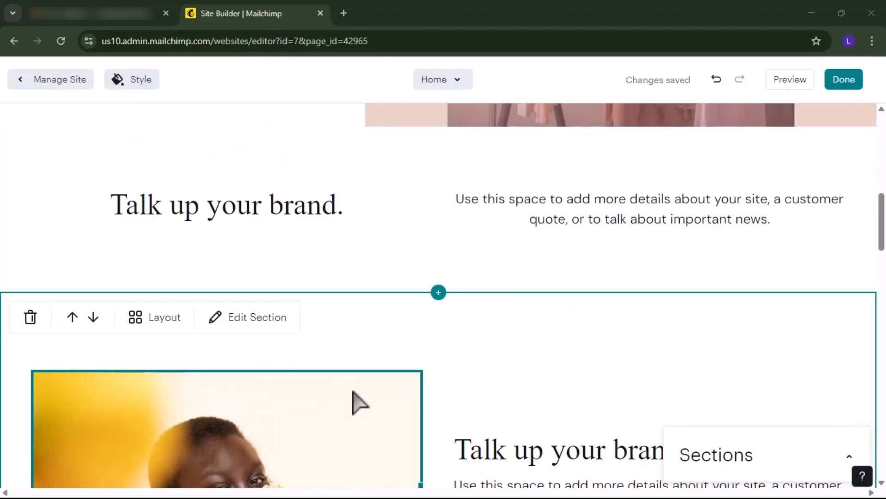
# Step: Remove the Text & Image section with the "Talk up your brand." heading and Learn More button from the Home page
pyautogui.scroll(-1, 388, 356)
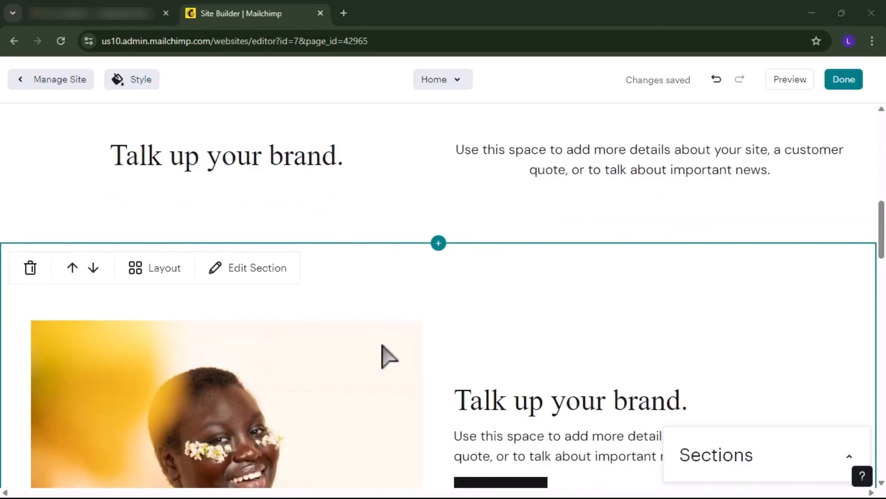
pyautogui.scroll(-1, 389, 355)
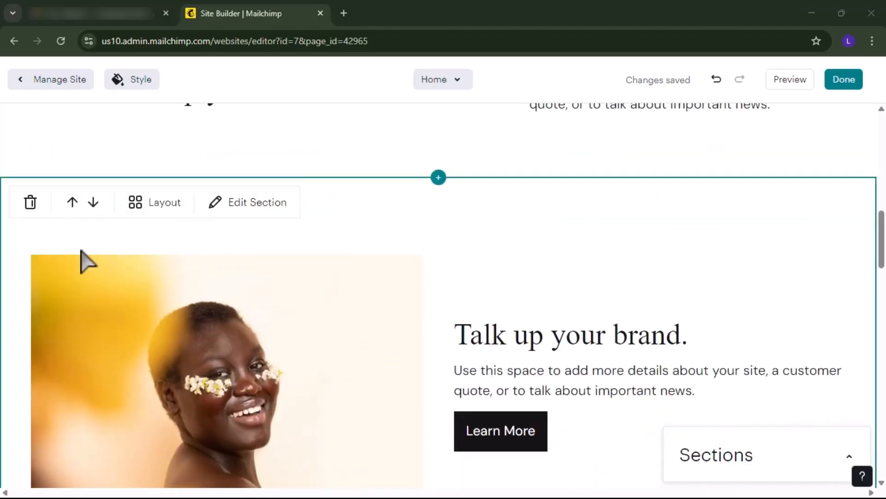
pyautogui.click(29, 202)
pyautogui.click(30, 202)
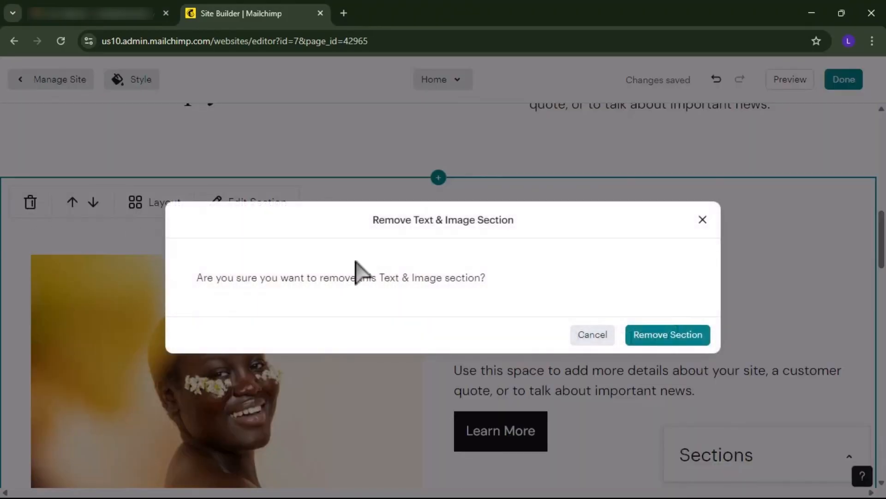
pyautogui.click(646, 334)
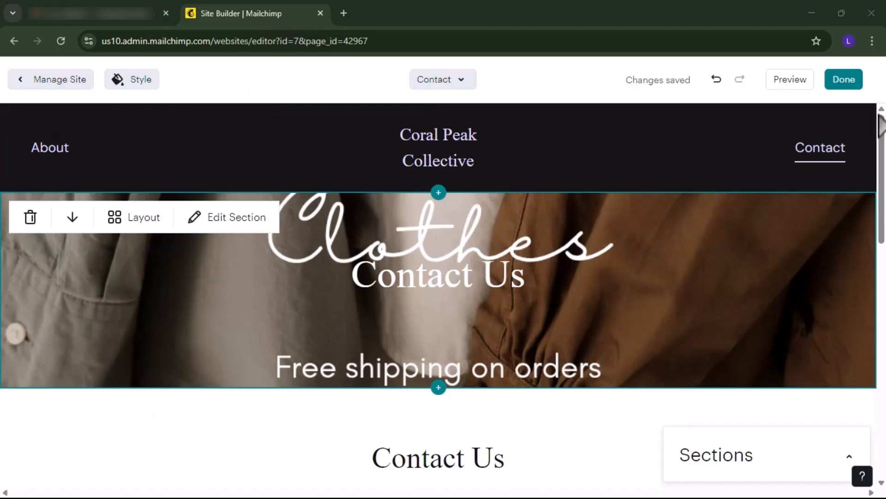
# Step: Finish editing the Contact page and look over the Home, About and Contact pages in the site overview
pyautogui.click(850, 76)
pyautogui.scroll(-8, 502, 286)
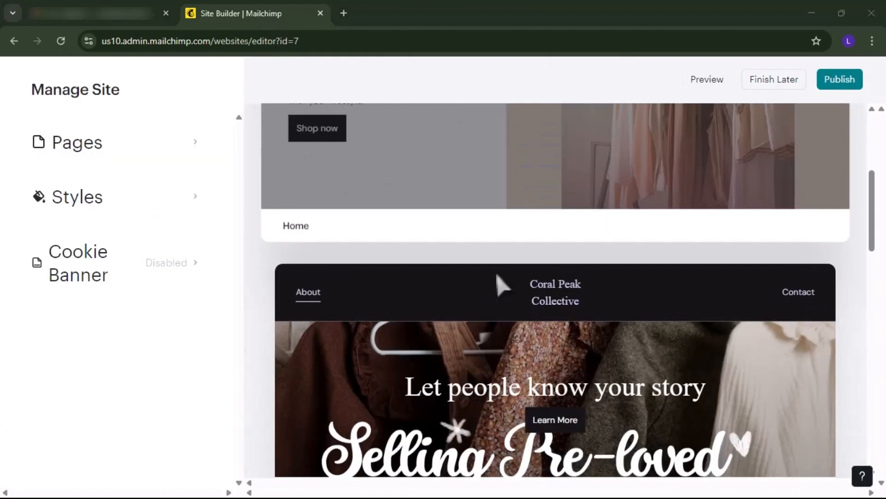
pyautogui.scroll(-5, 502, 285)
pyautogui.scroll(2, 502, 285)
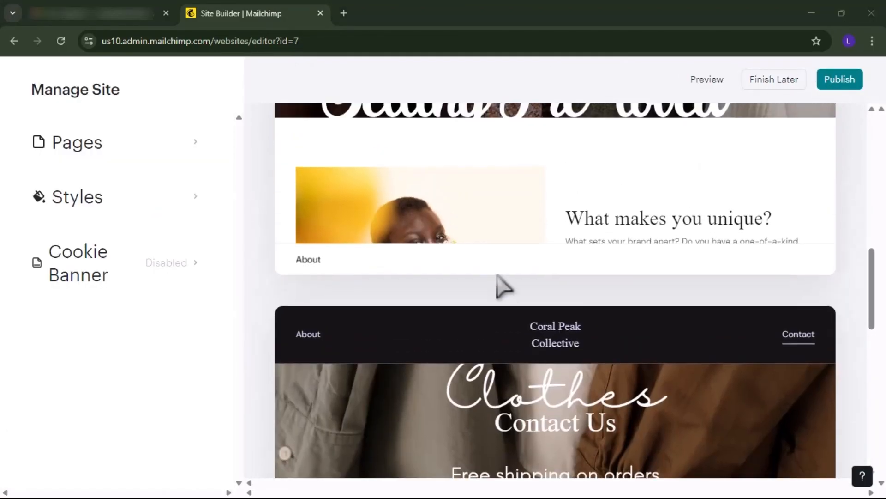
pyautogui.scroll(4, 528, 168)
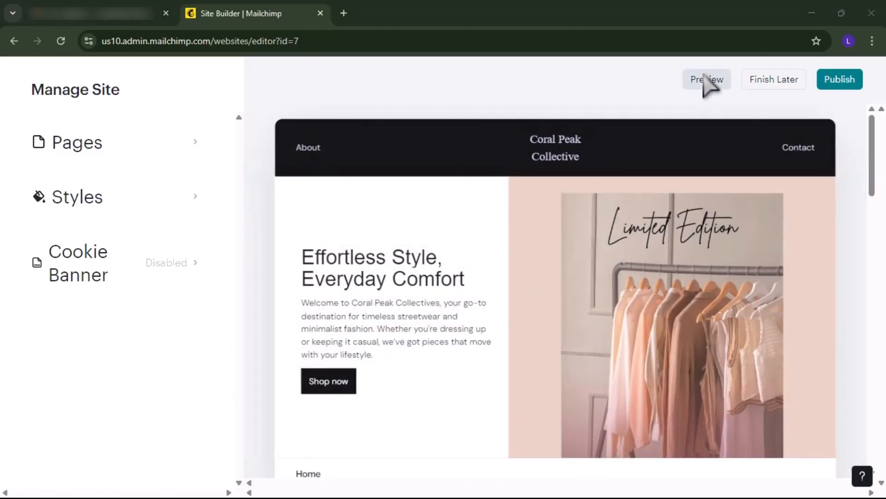
# Step: Open the site preview and examine the About page in desktop view from its banner to its footer
pyautogui.click(704, 78)
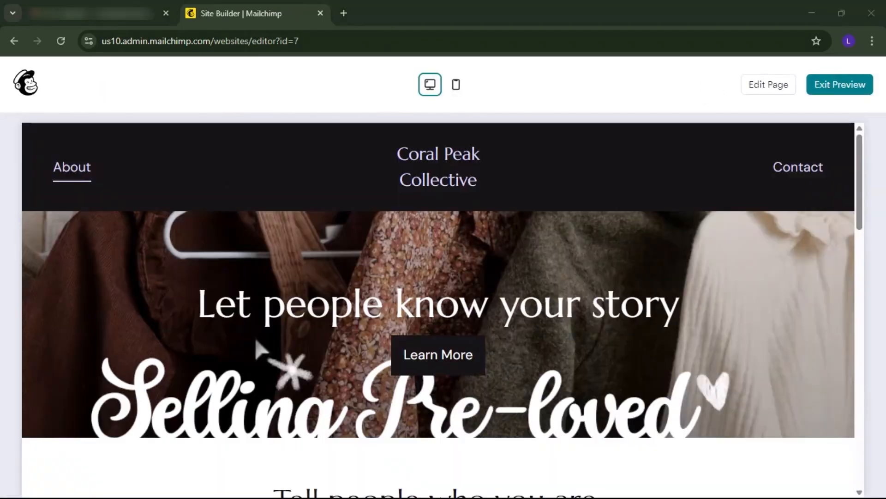
pyautogui.scroll(-5, 257, 350)
pyautogui.scroll(-10, 258, 350)
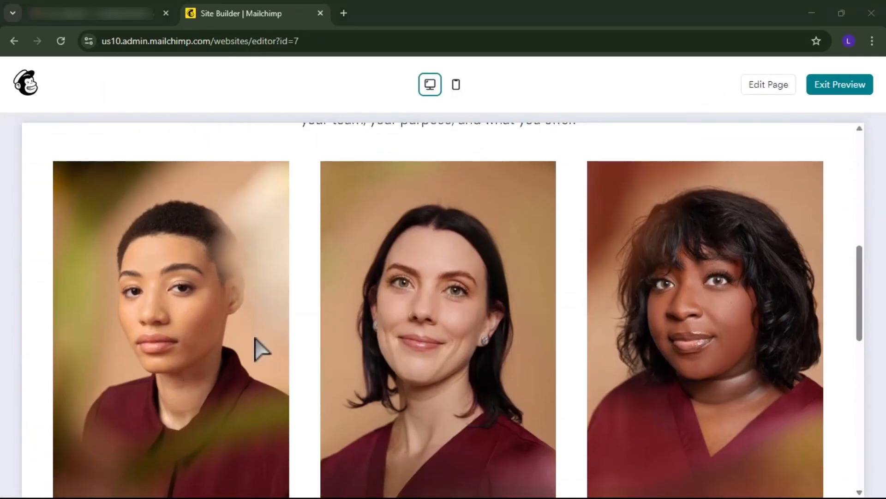
pyautogui.scroll(-5, 261, 350)
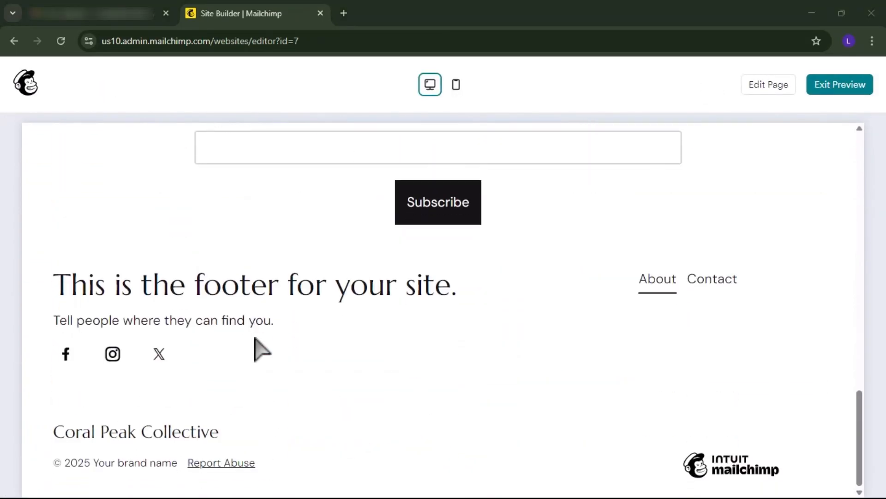
pyautogui.scroll(20, 258, 348)
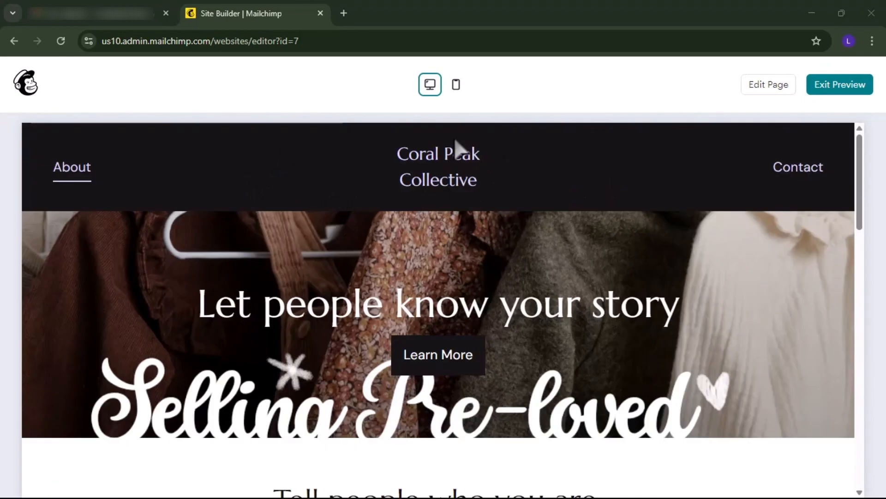
# Step: Switch the preview to mobile view and check how the About page's content is laid out
pyautogui.click(457, 85)
pyautogui.scroll(-3, 481, 277)
pyautogui.scroll(-15, 481, 277)
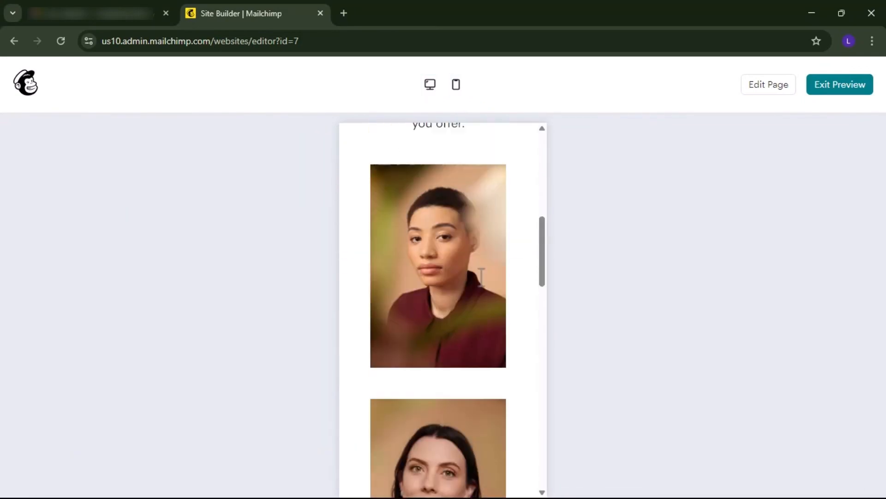
pyautogui.scroll(5, 481, 277)
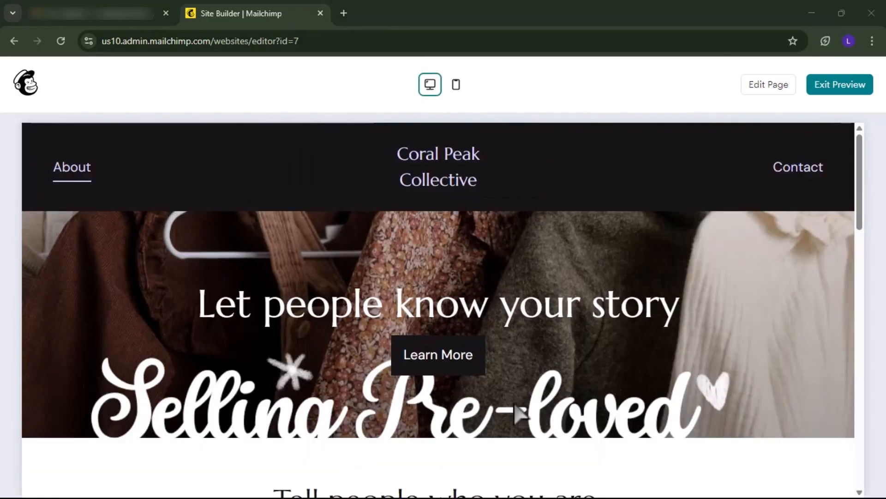
# Step: Recheck the About page's banner and intro text in desktop preview, and return to the site overview
pyautogui.scroll(-2, 520, 413)
pyautogui.scroll(2, 520, 412)
pyautogui.scroll(-8, 519, 412)
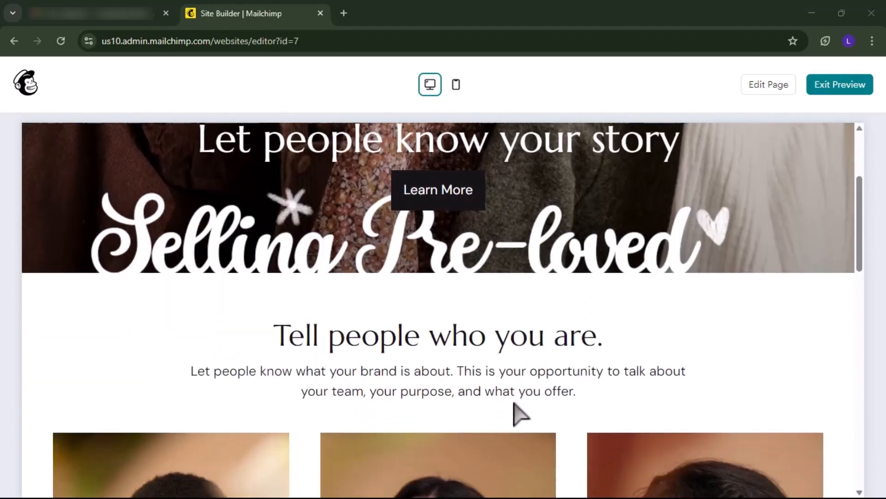
pyautogui.scroll(7, 439, 301)
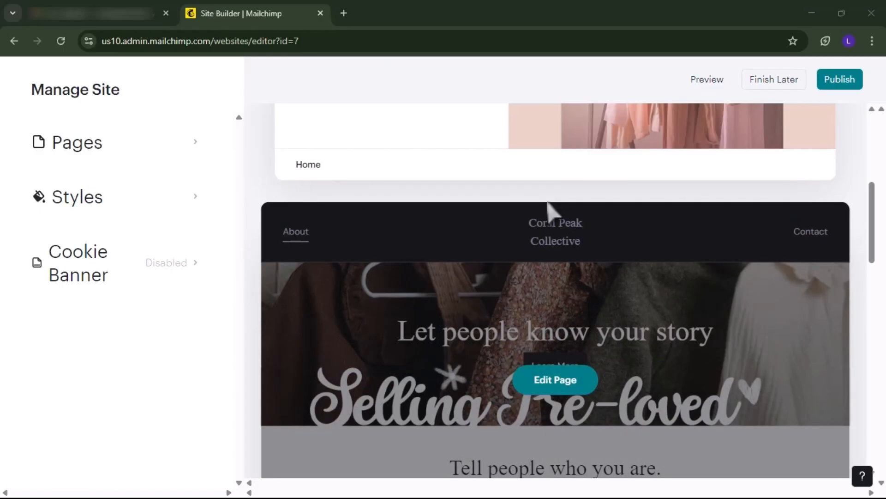
pyautogui.scroll(2, 552, 211)
pyautogui.scroll(-2, 549, 212)
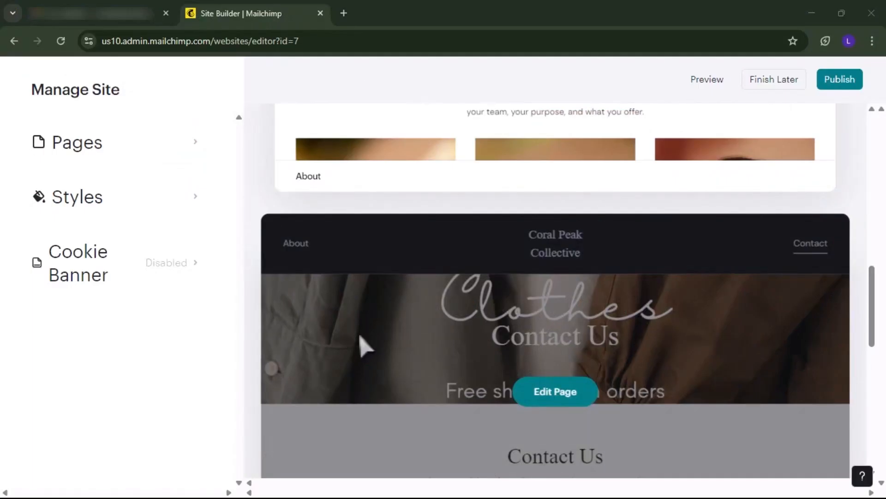
# Step: Open the site's theme choices, compare their heading, paragraph and button styles, and return to the site overview
pyautogui.click(111, 205)
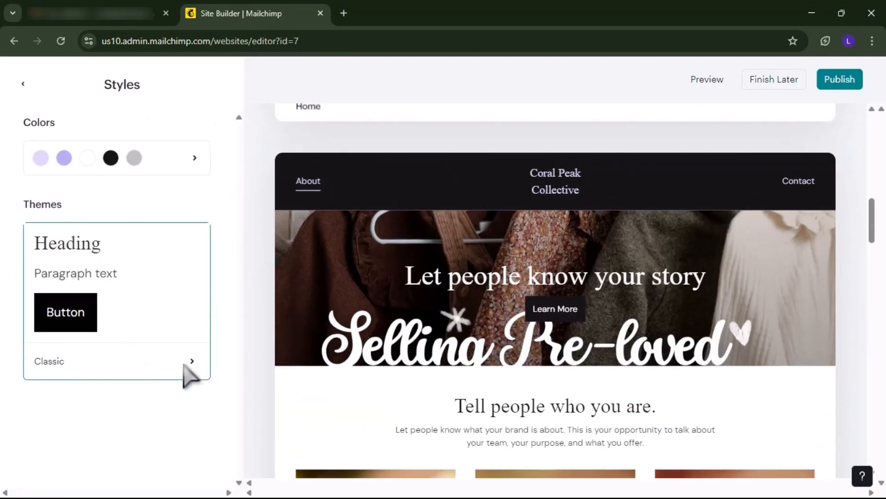
pyautogui.click(87, 363)
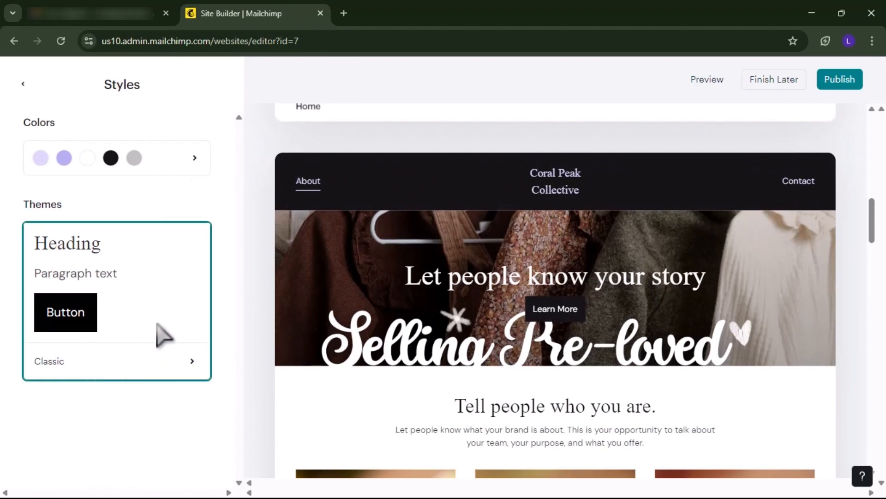
pyautogui.click(183, 363)
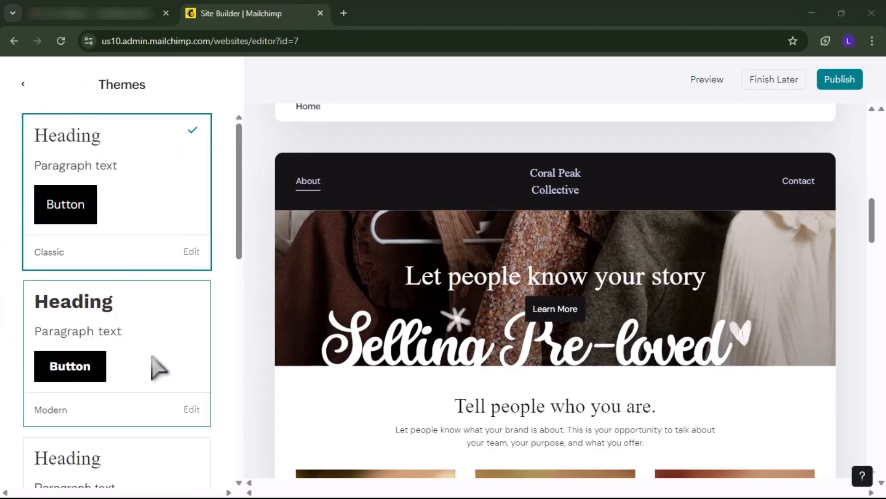
pyautogui.scroll(-2, 157, 367)
pyautogui.scroll(-3, 115, 402)
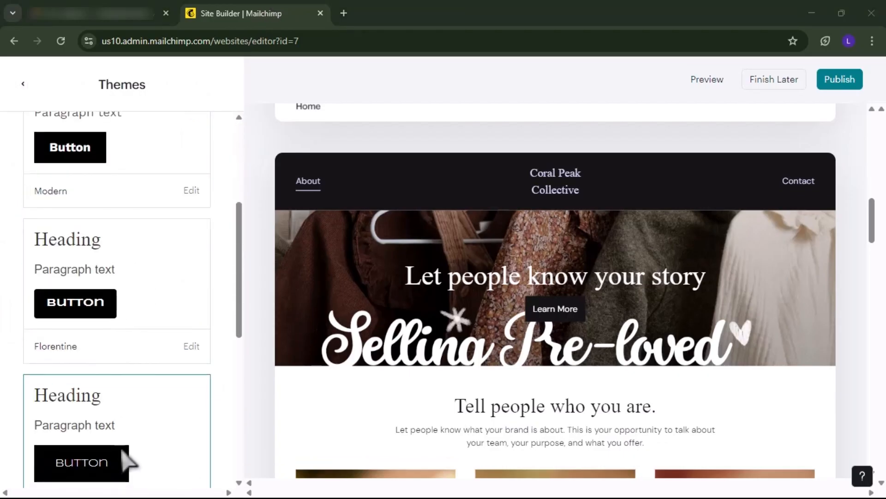
pyautogui.scroll(-3, 124, 443)
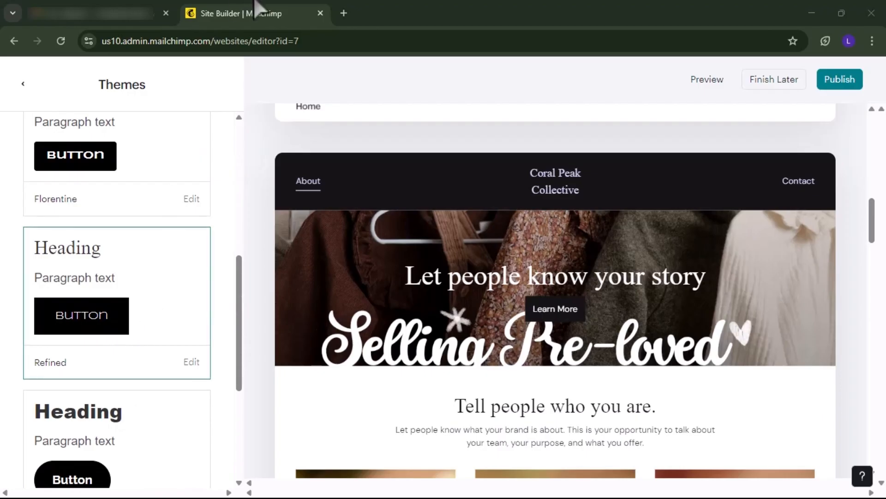
pyautogui.scroll(-5, 157, 400)
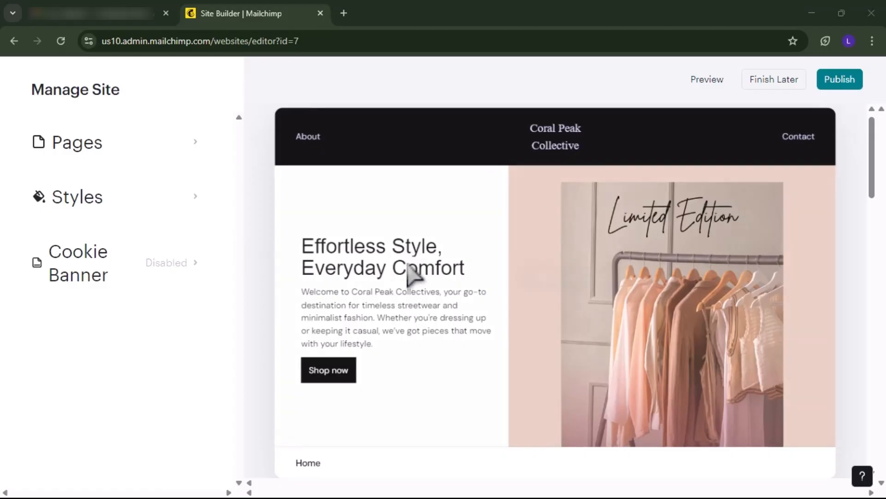
pyautogui.moveTo(396, 306)
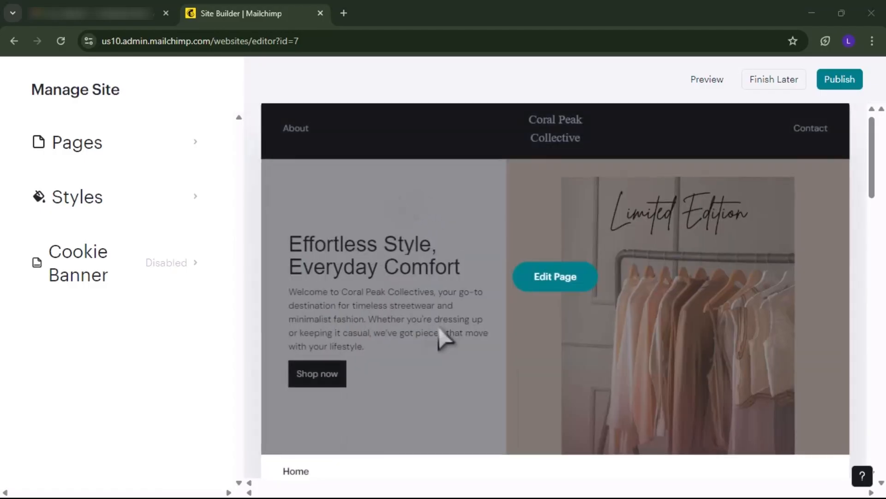